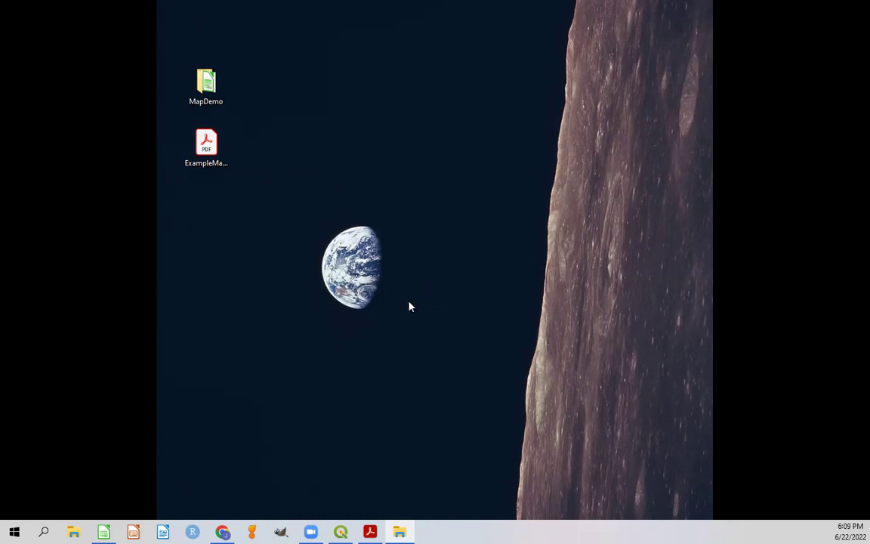
Restore ExampleMap.pdf in Acrobat, zoom in and pan across the island map, then zoom back out
mouse_move(370, 531)
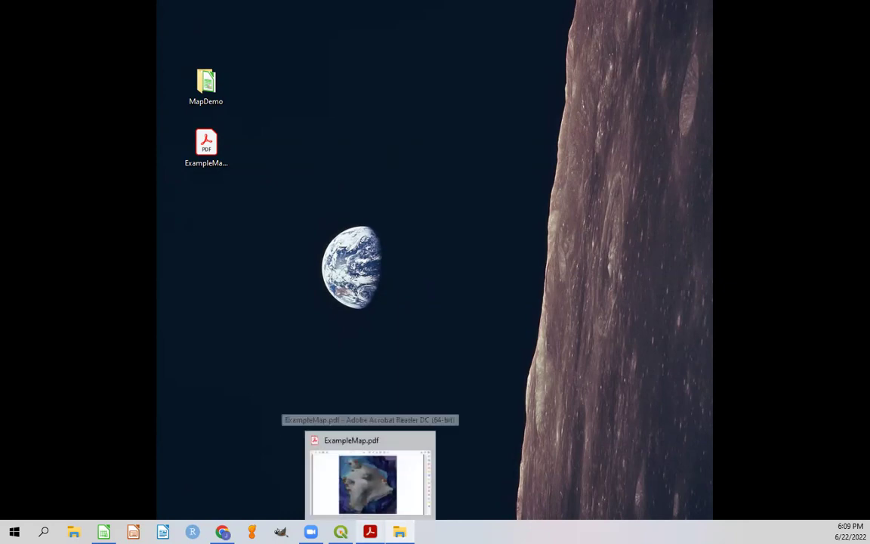
left_click(367, 480)
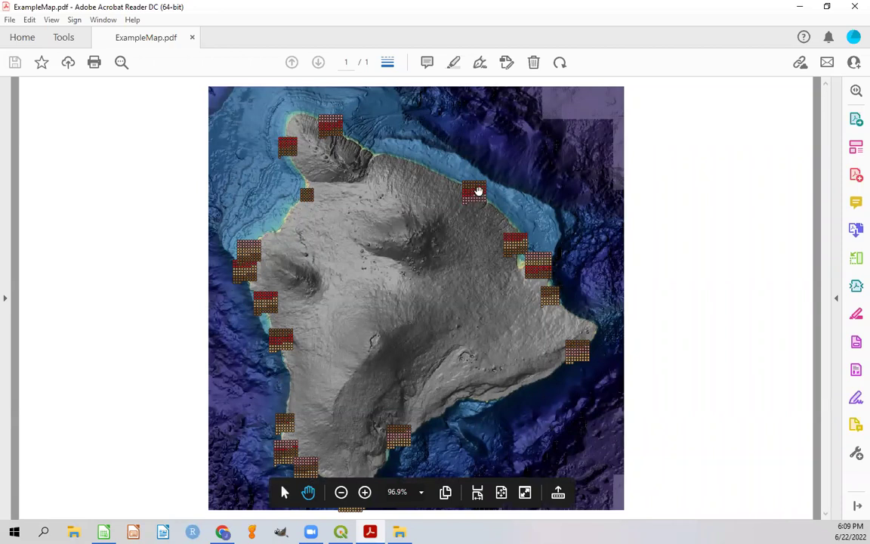
scroll(474, 189, "up", 5)
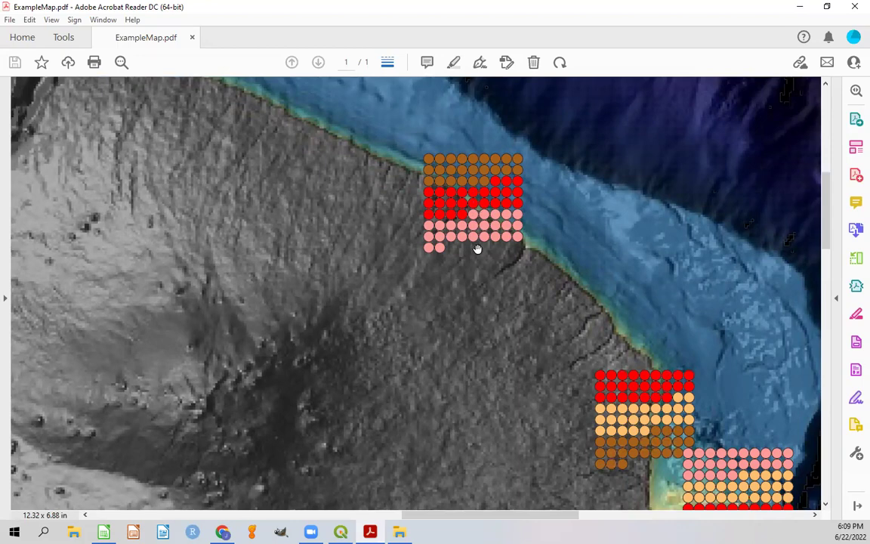
left_click_drag(563, 324, 382, 212)
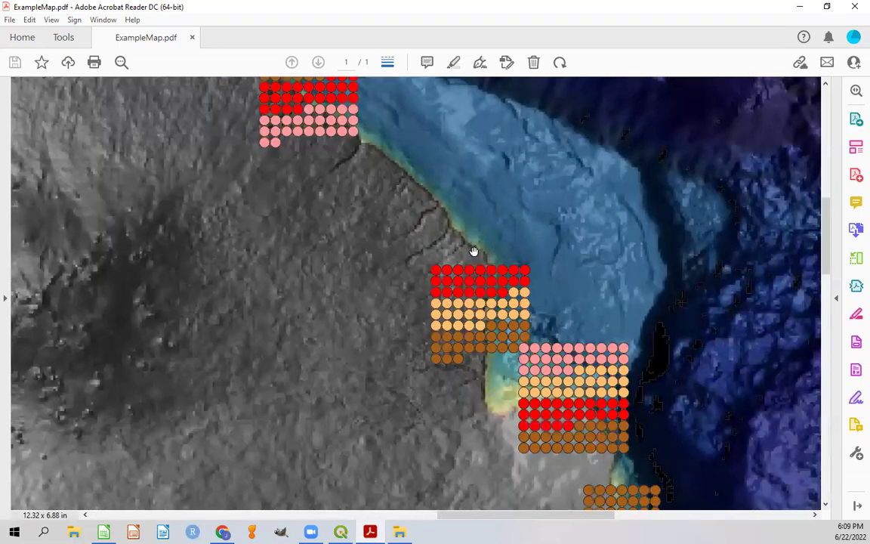
scroll(473, 250, "down", 1)
scroll(470, 255, "down", 1)
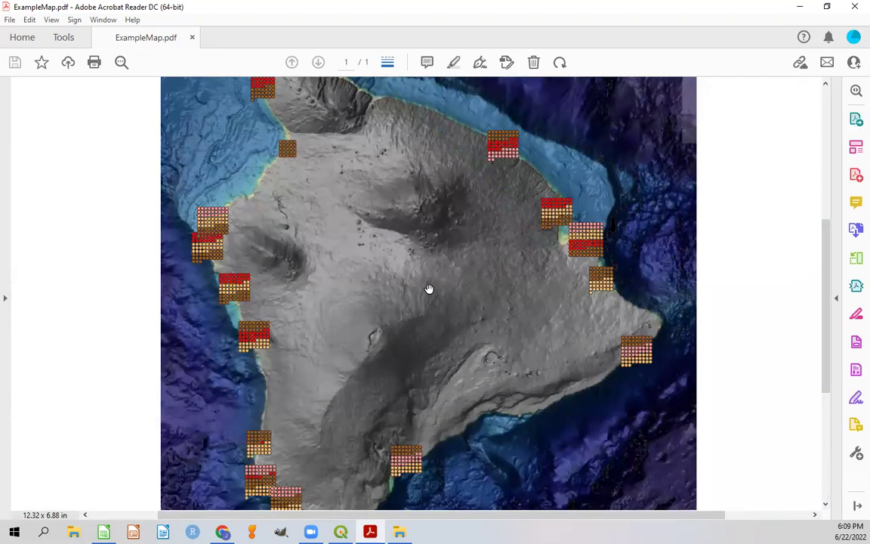
scroll(429, 308, "down", 1)
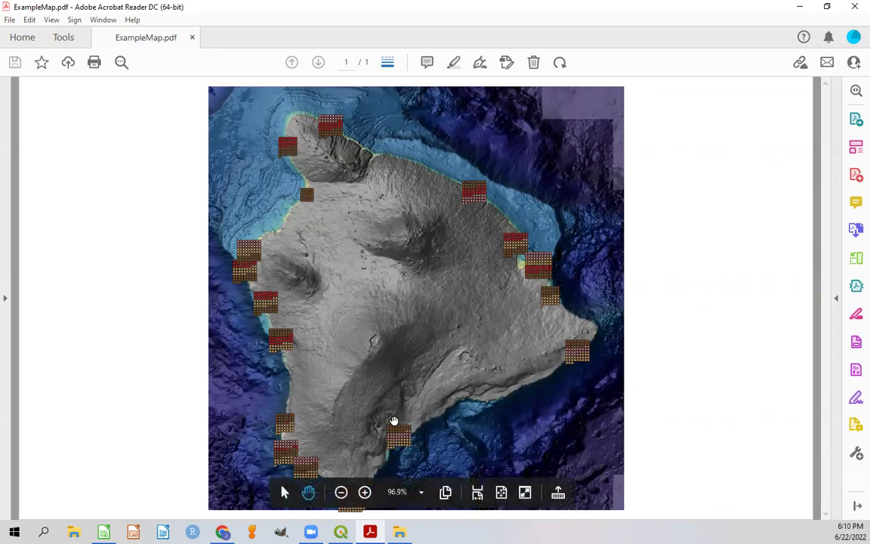
In LatLongPoints.csv, review the Preliminary ID species entries in column C, such as Amansia and Avrainvillea_lacerata
key("alt+Tab")
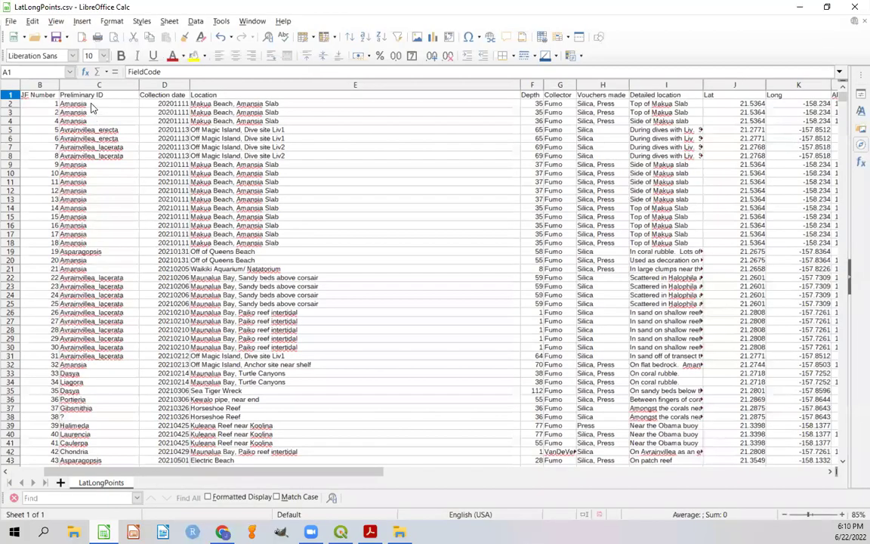
left_click_drag(92, 106, 79, 162)
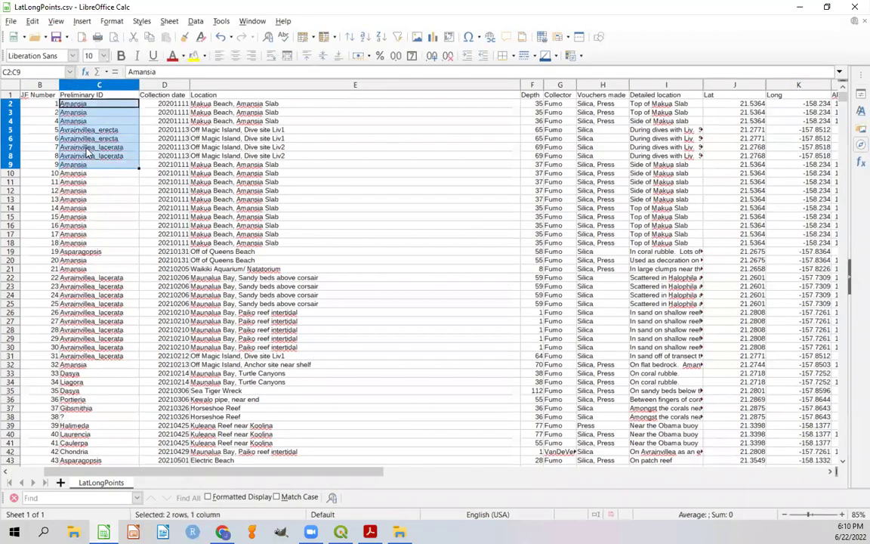
left_click(88, 97)
left_click(78, 106)
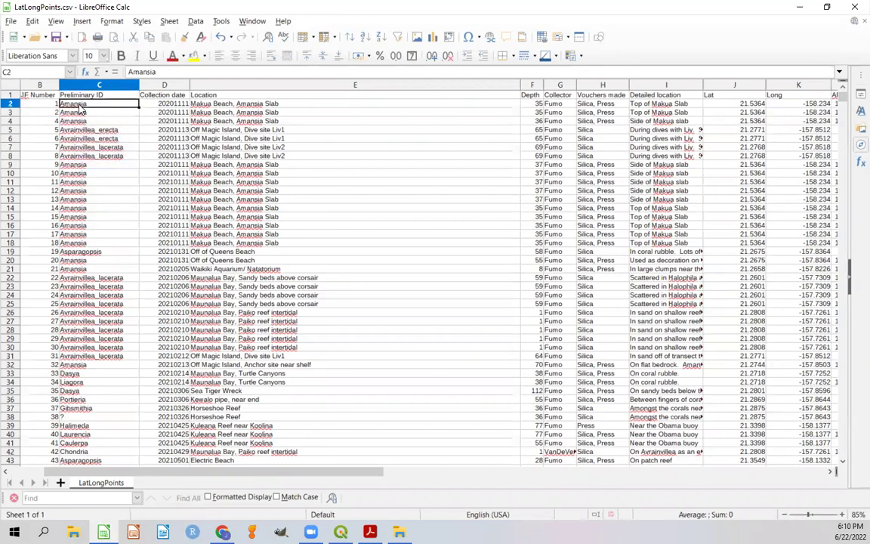
left_click_drag(81, 109, 75, 120)
left_click_drag(79, 182, 86, 207)
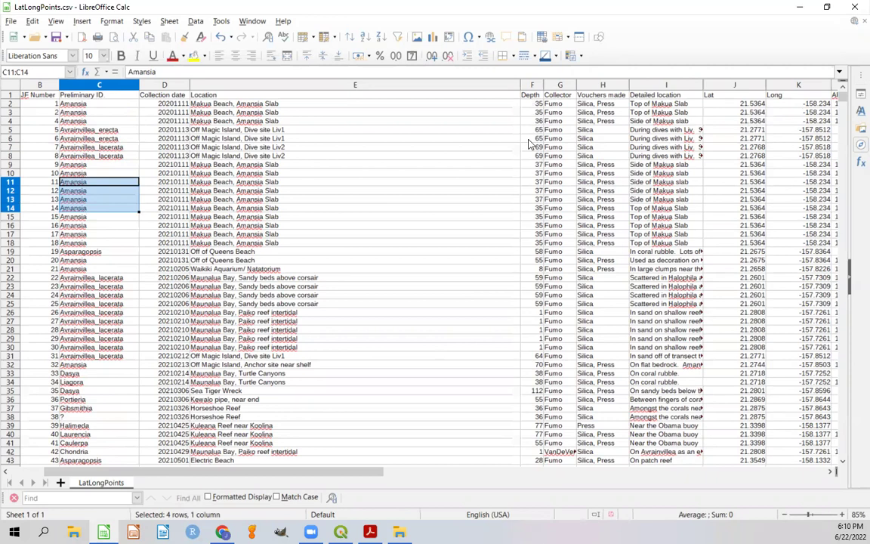
left_click(93, 135)
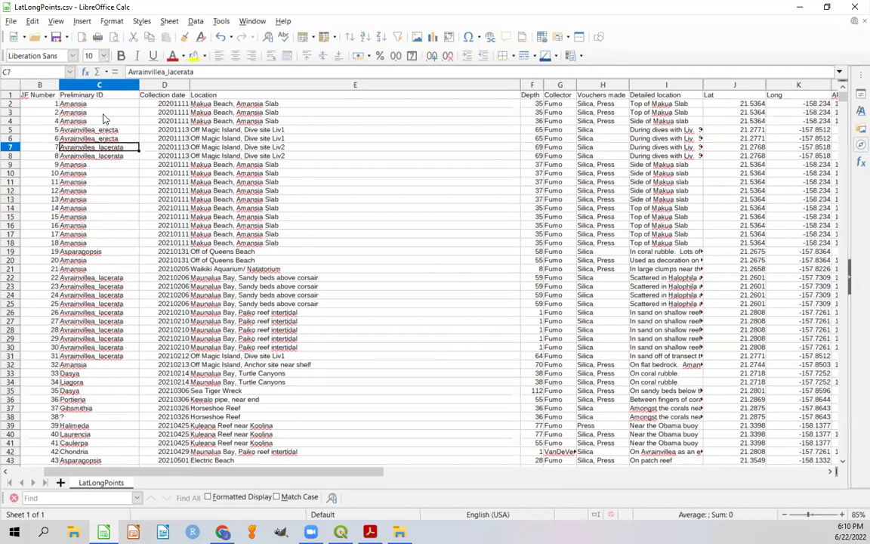
left_click_drag(93, 111, 124, 172)
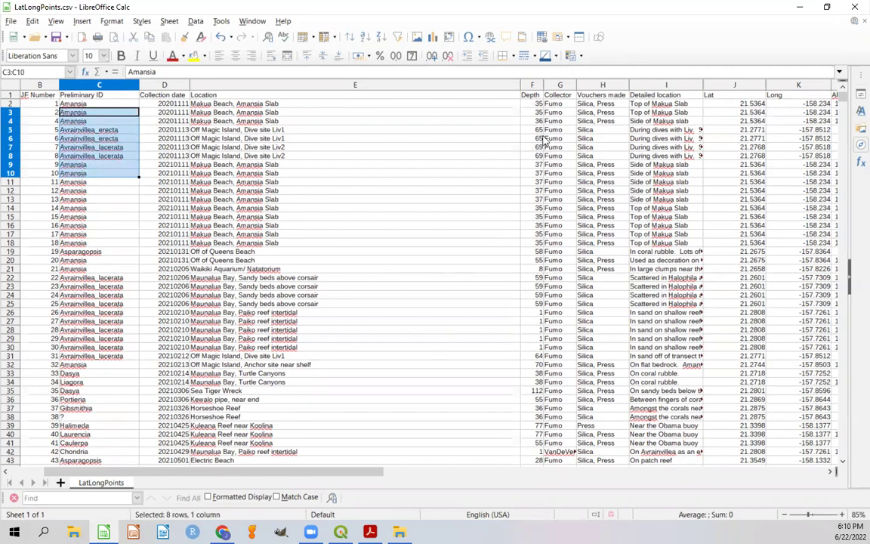
Minimize Calc and Acrobat, then bring up the NOAA Bathymetric Data Viewer in Chrome
left_click(802, 9)
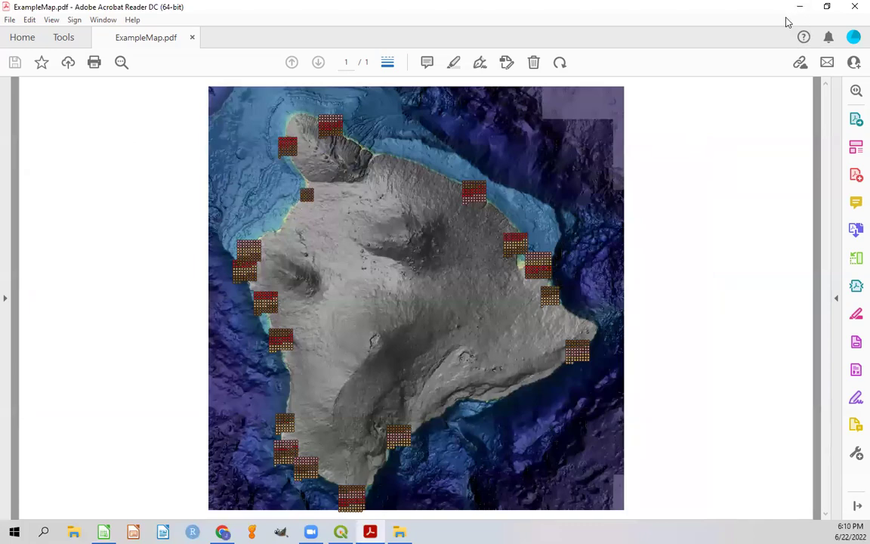
left_click(800, 7)
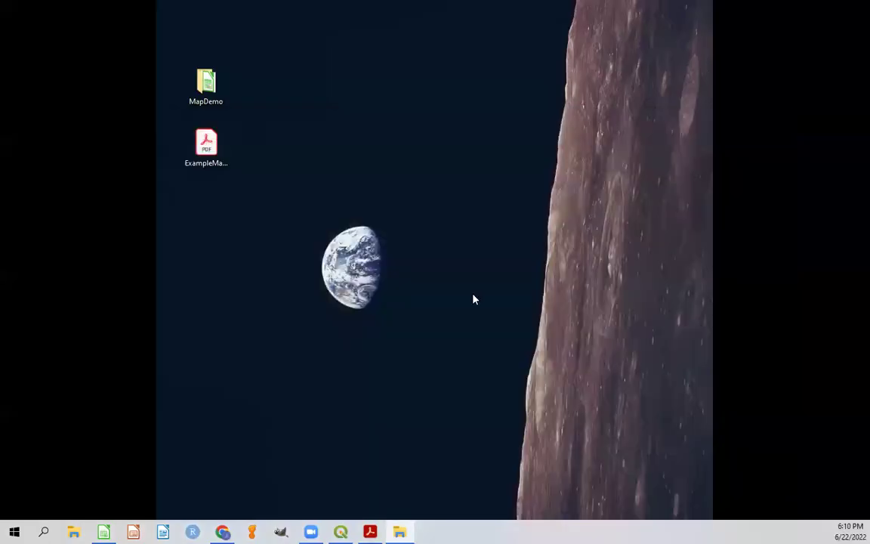
left_click(222, 532)
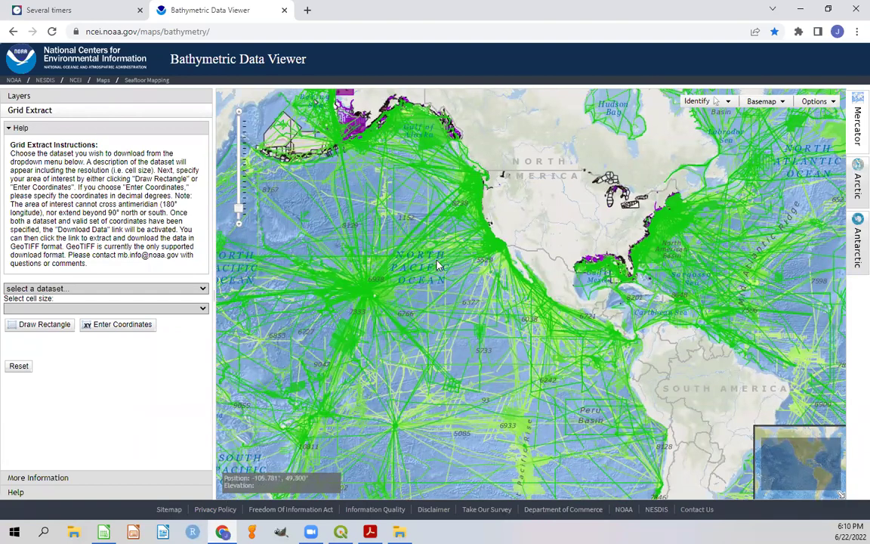
Zoom onto Hawai'i and hide the Multibeam Survey Tracklines and NOAA NOS Hydrographic Data layers
scroll(375, 304, "up", 1)
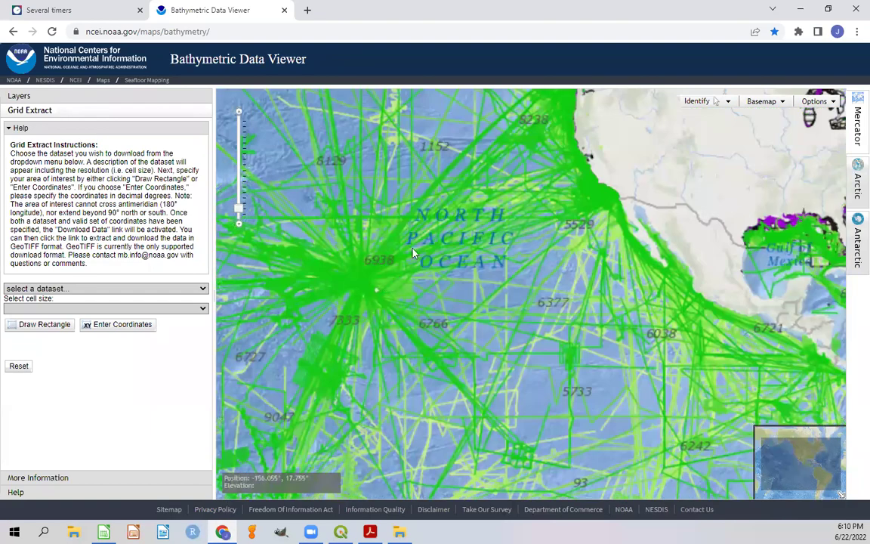
scroll(464, 310, "up", 4)
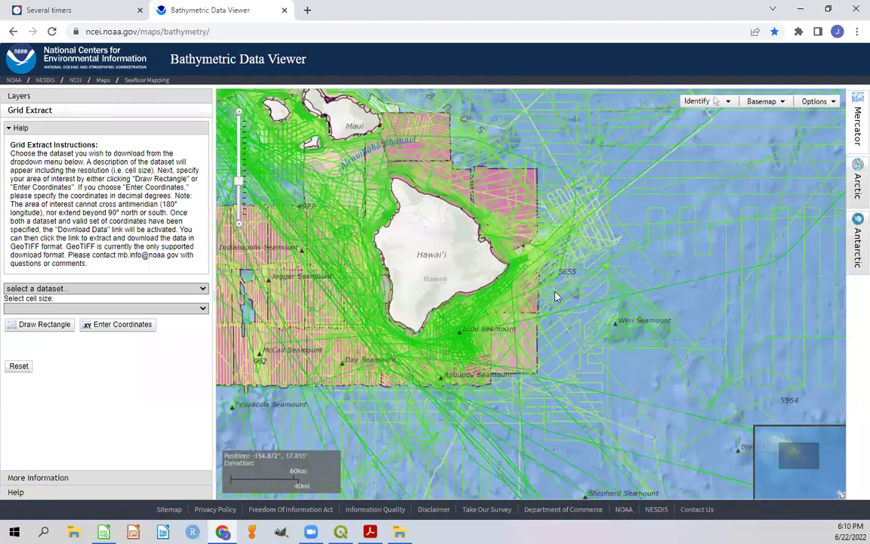
scroll(557, 301, "up", 1)
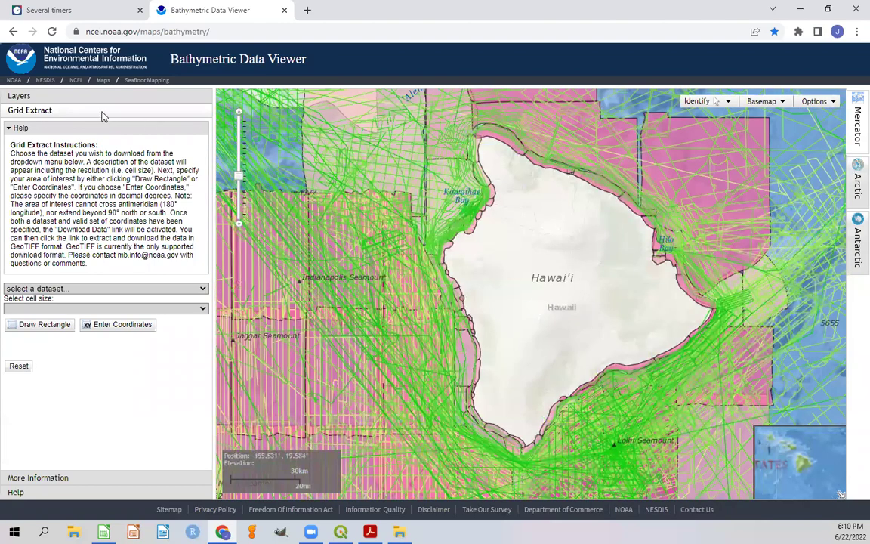
left_click(41, 98)
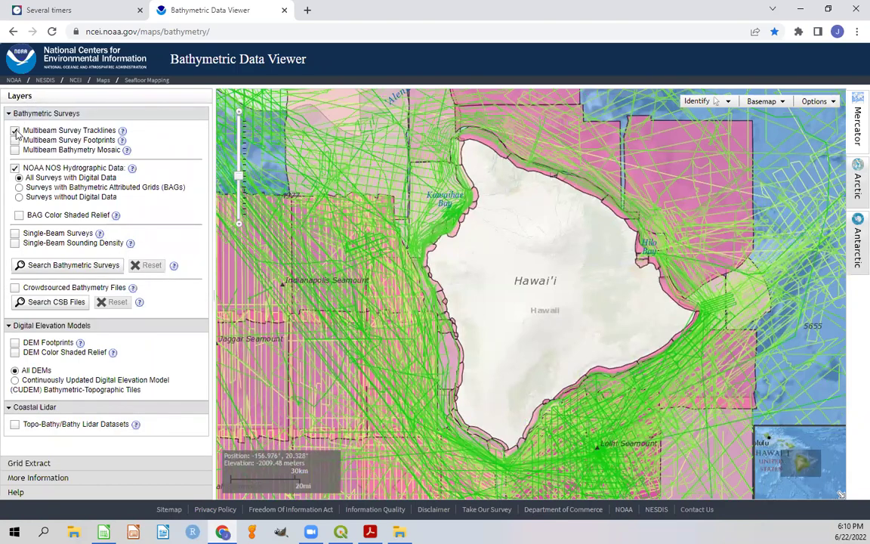
left_click(14, 131)
left_click(14, 169)
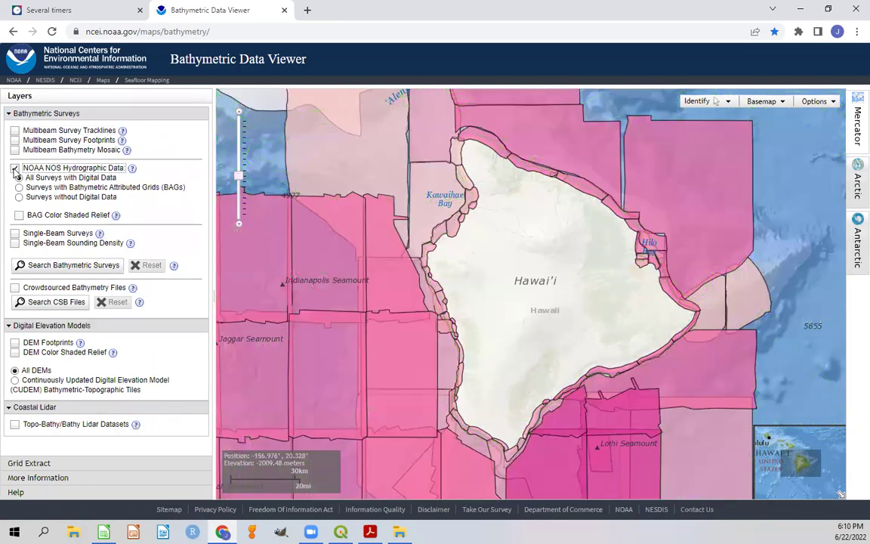
left_click_drag(596, 247, 610, 240)
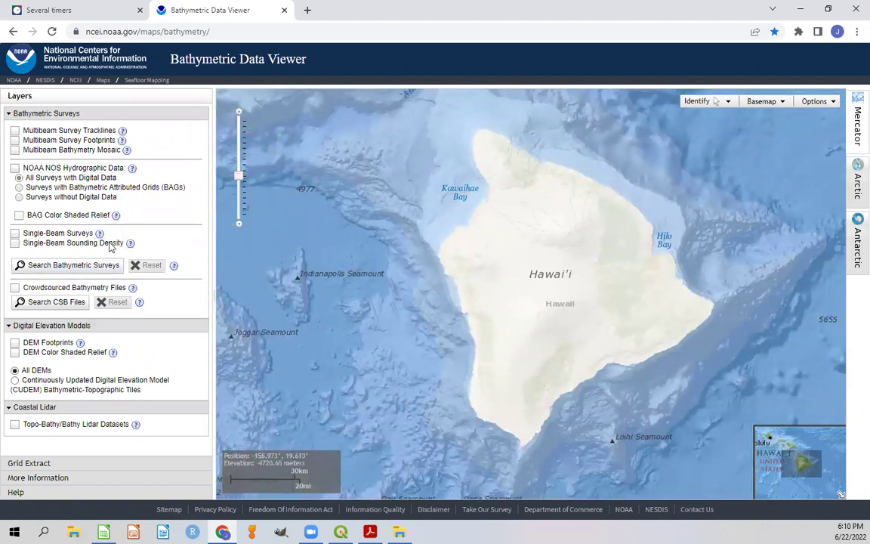
In Grid Extract, choose DEM Global Mosaic Hillshade with a 3 arcseconds (~90 m) cell size
left_click(43, 464)
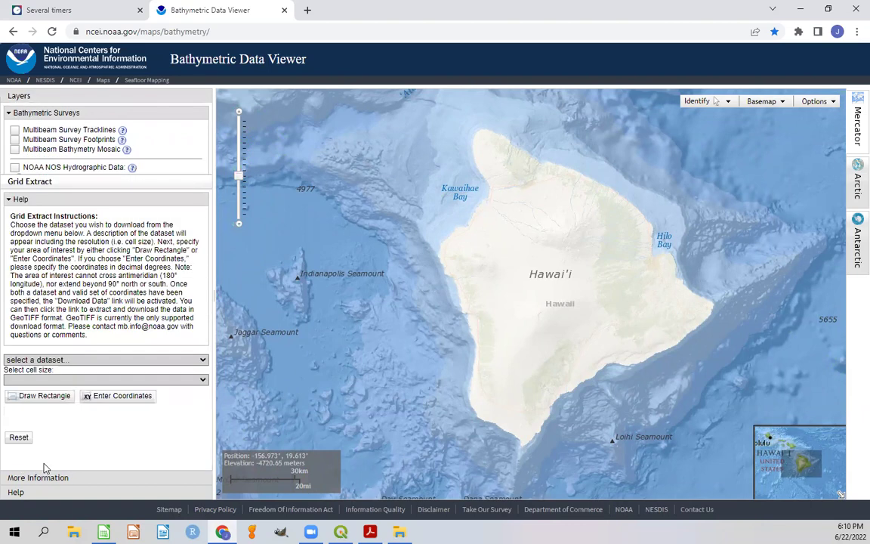
left_click(67, 287)
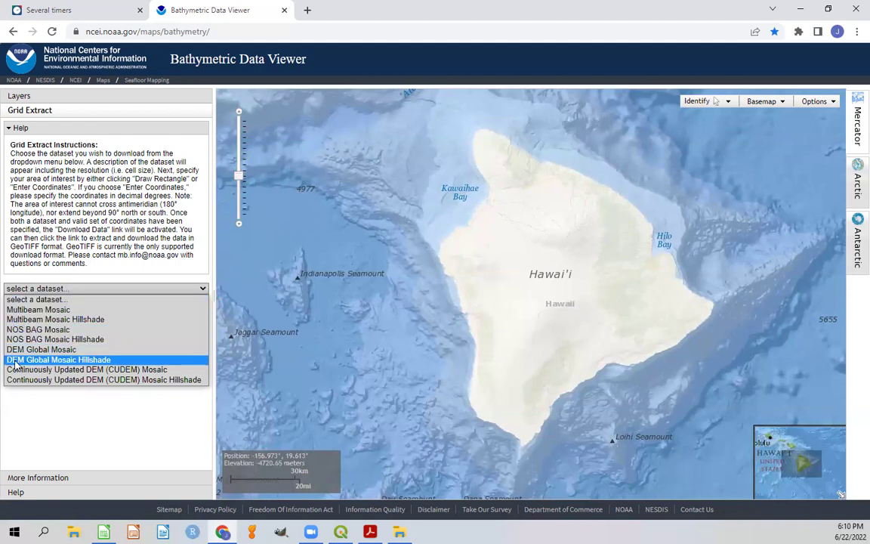
left_click(108, 364)
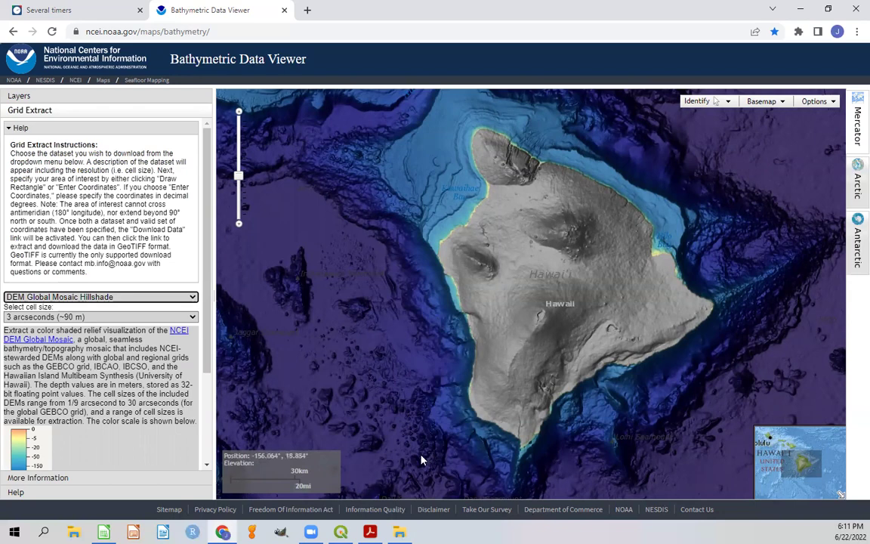
scroll(75, 261, "down", 3)
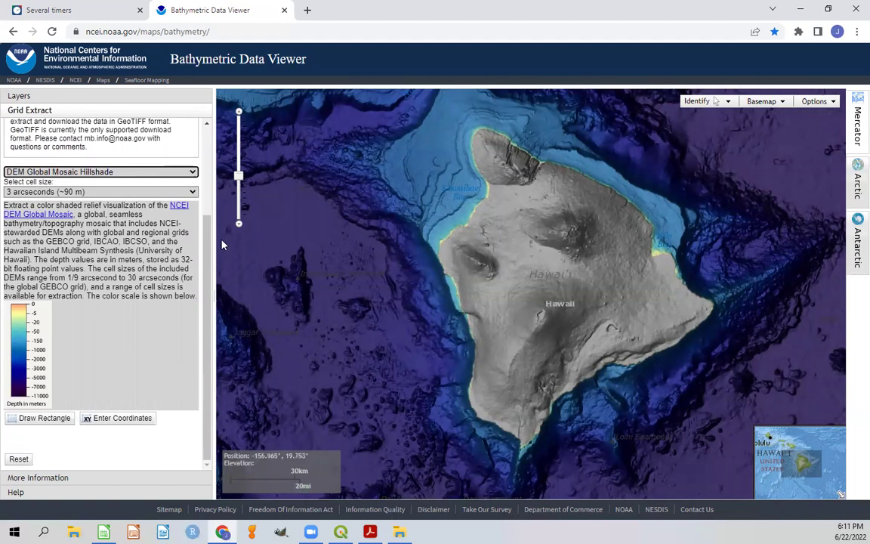
left_click(192, 193)
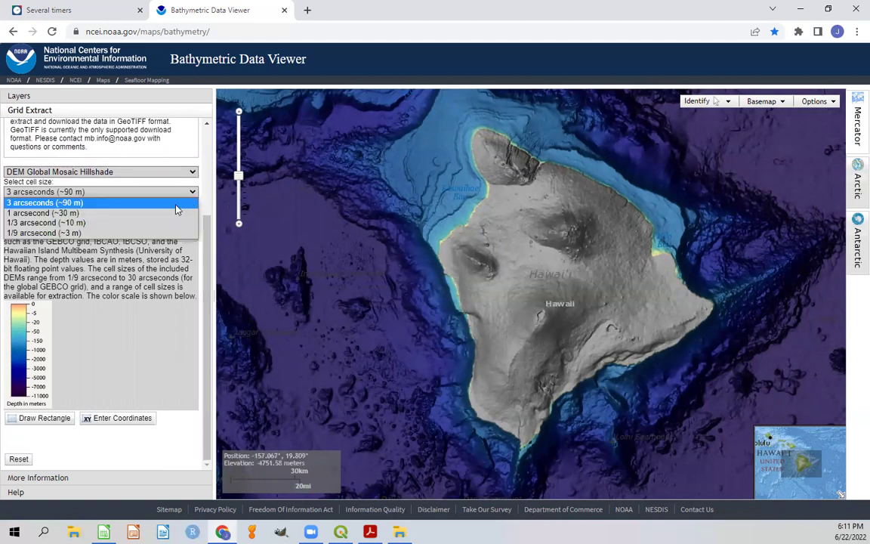
left_click(86, 202)
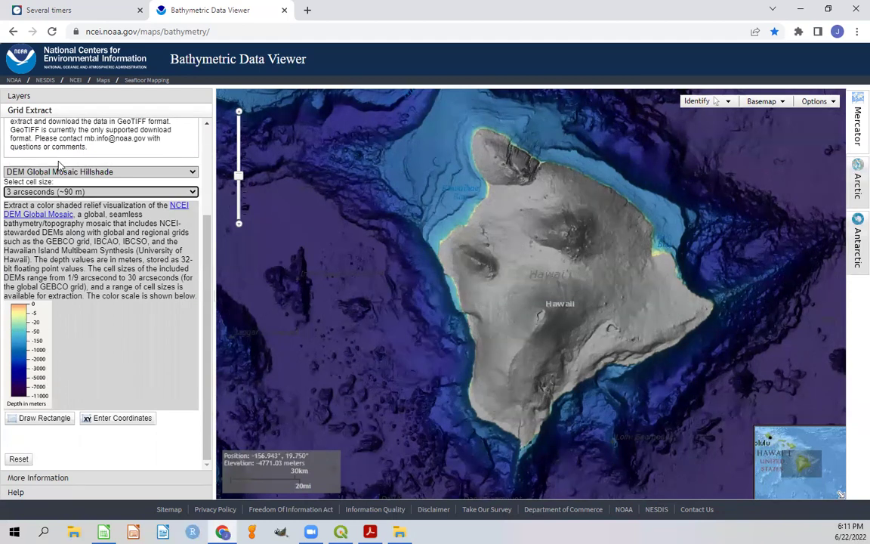
Draw a rectangle around the whole Big Island to extract exportImage (1).tiff, then minimize Chrome
left_click(31, 425)
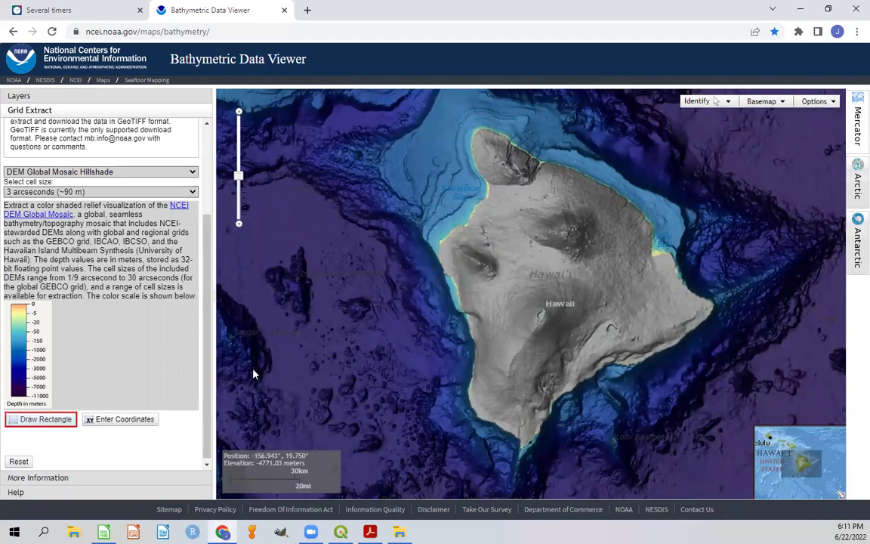
mouse_move(417, 113)
left_mouse_down()
mouse_move(453, 237)
mouse_move(578, 355)
mouse_move(728, 466)
left_mouse_up()
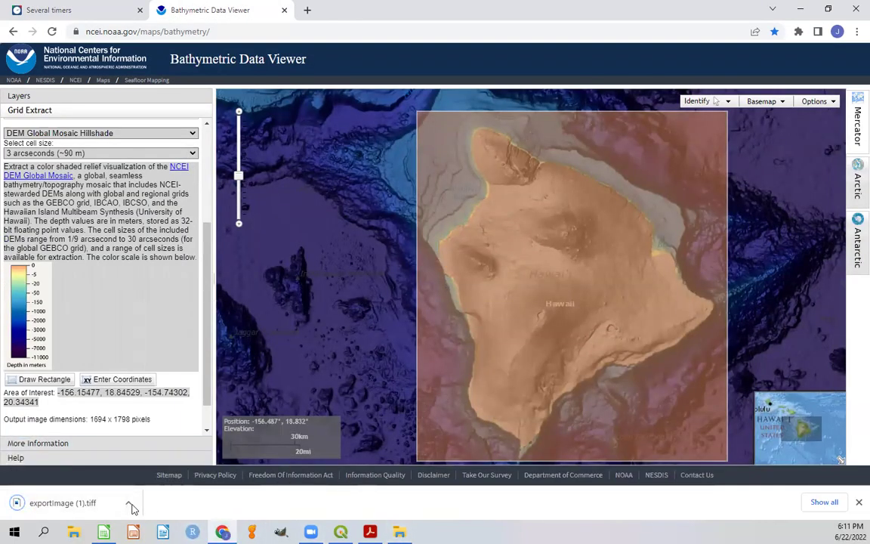
left_click(802, 9)
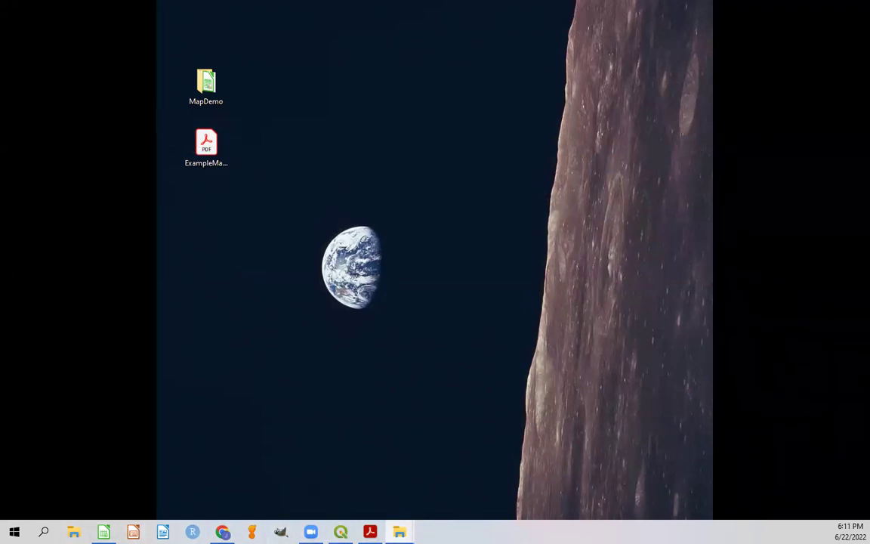
left_click_drag(374, 27, 200, 92)
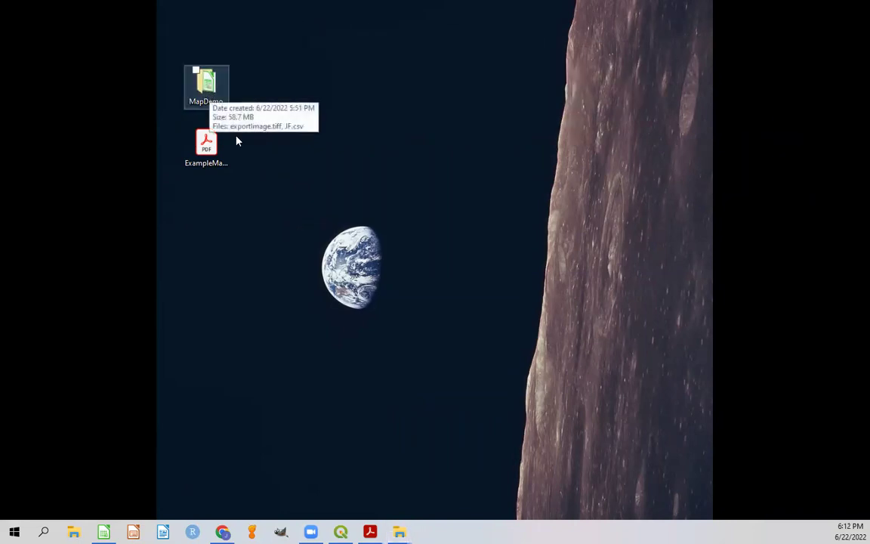
left_click(330, 186)
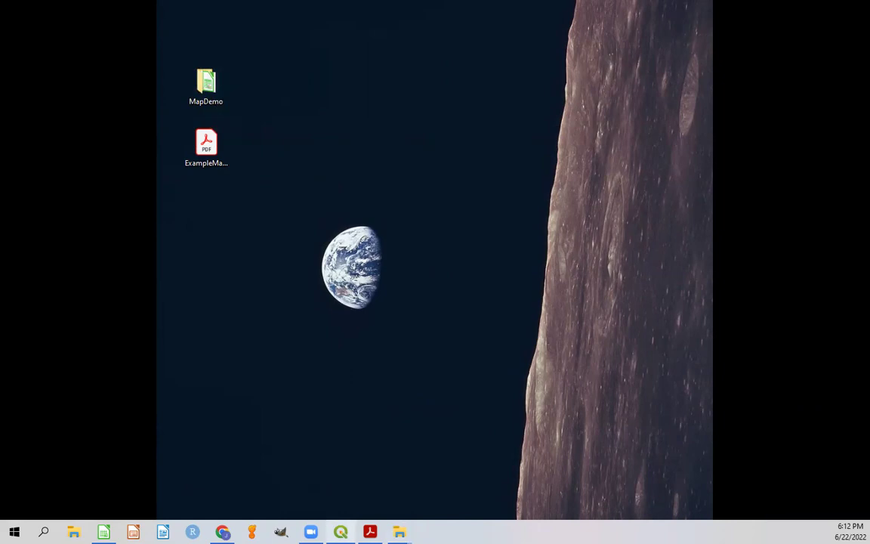
left_click(341, 531)
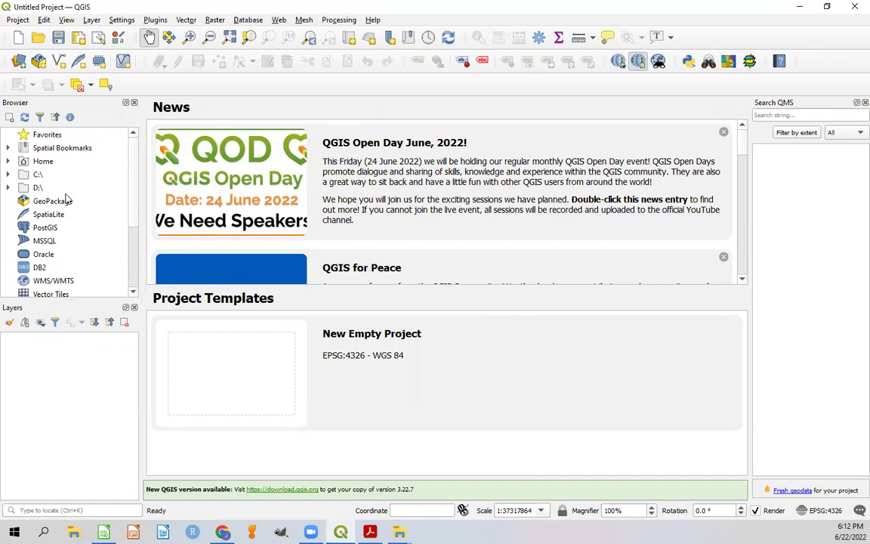
In the QGIS Browser, expand C:\ > Users > the user's folder > Desktop
scroll(66, 197, "down", 1)
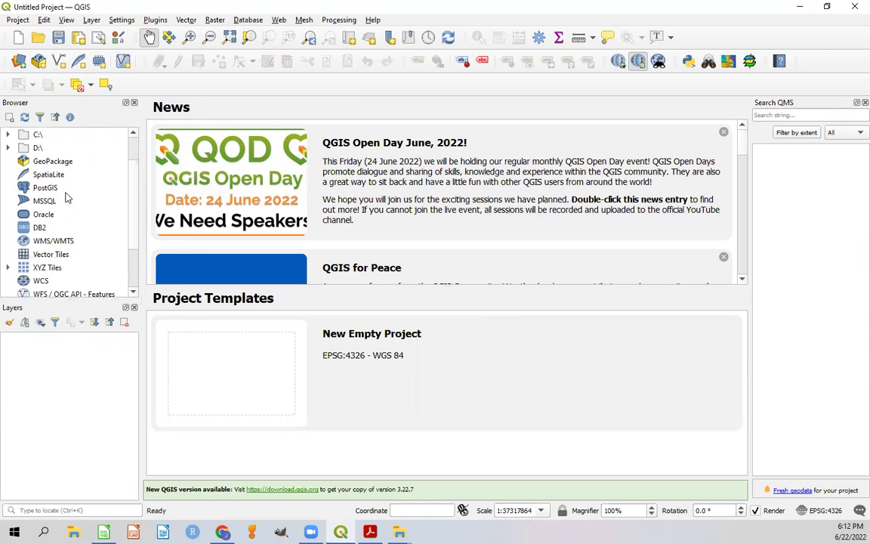
scroll(67, 197, "down", 1)
scroll(67, 197, "up", 2)
double_click(35, 176)
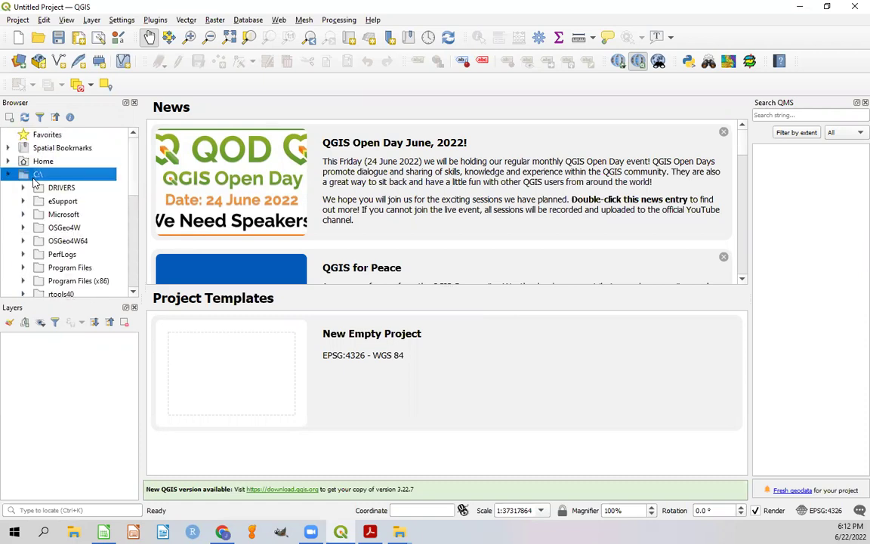
scroll(75, 204, "down", 1)
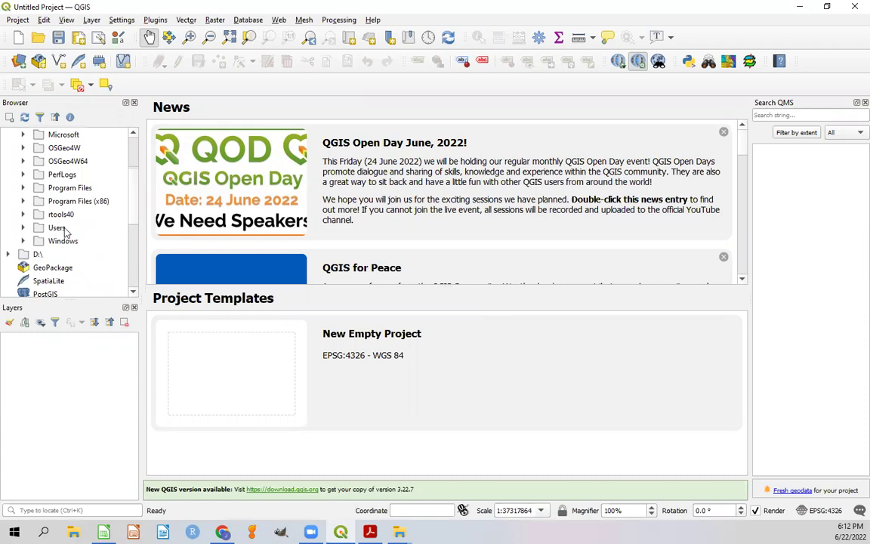
double_click(57, 228)
double_click(73, 241)
scroll(76, 240, "down", 4)
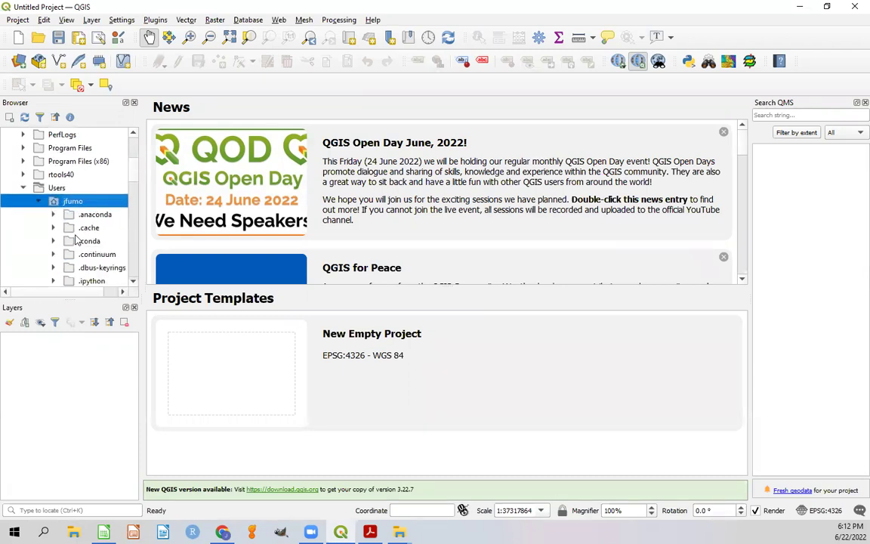
scroll(76, 238, "down", 1)
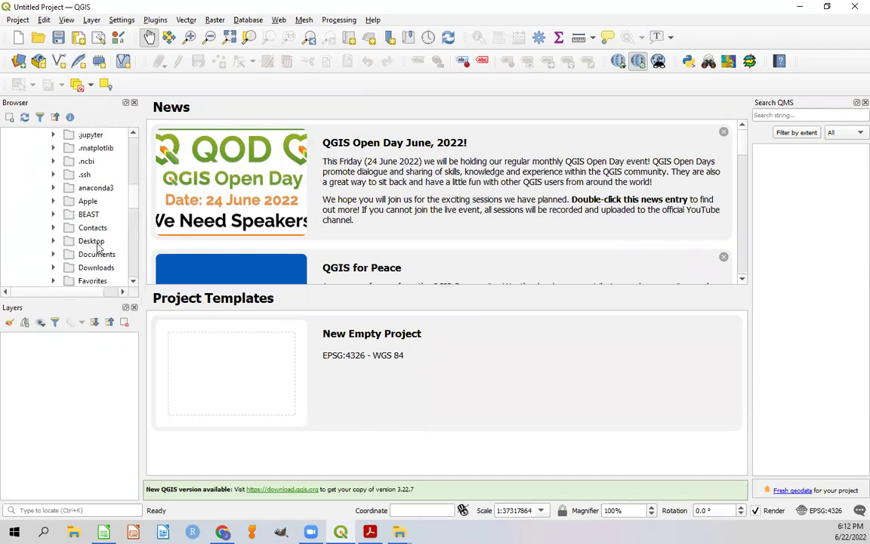
double_click(91, 241)
Expand the MapDemo folder to list exportImage (1).tiff and LatLongPoints.csv, and widen the panel
scroll(97, 246, "down", 1)
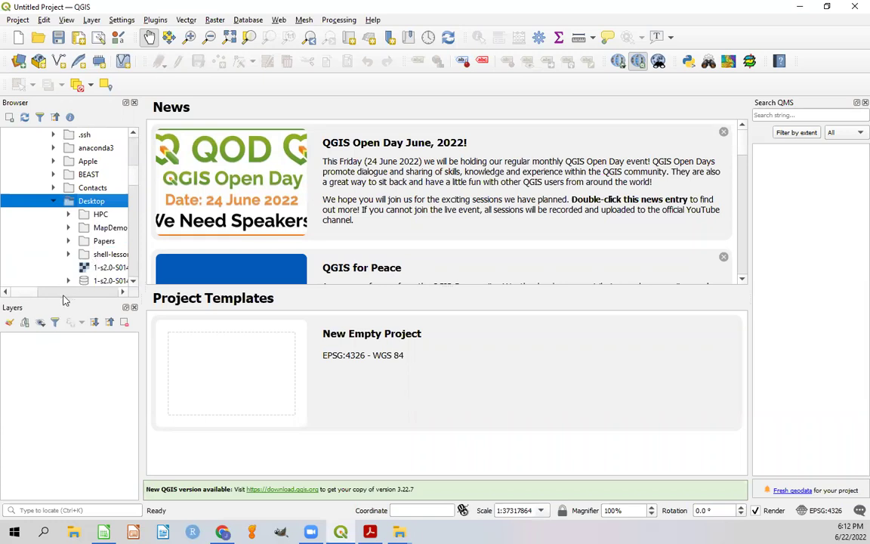
scroll(112, 266, "right", 3)
scroll(34, 207, "down", 4)
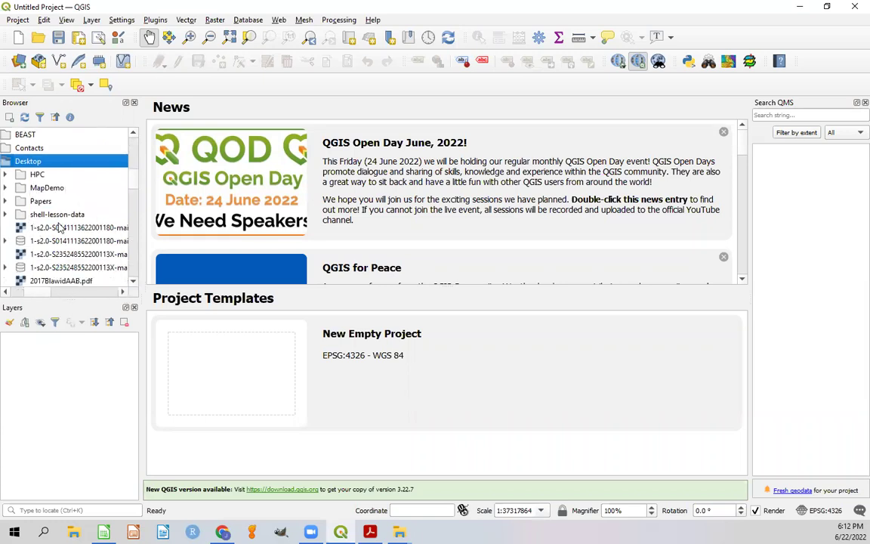
scroll(58, 224, "down", 6)
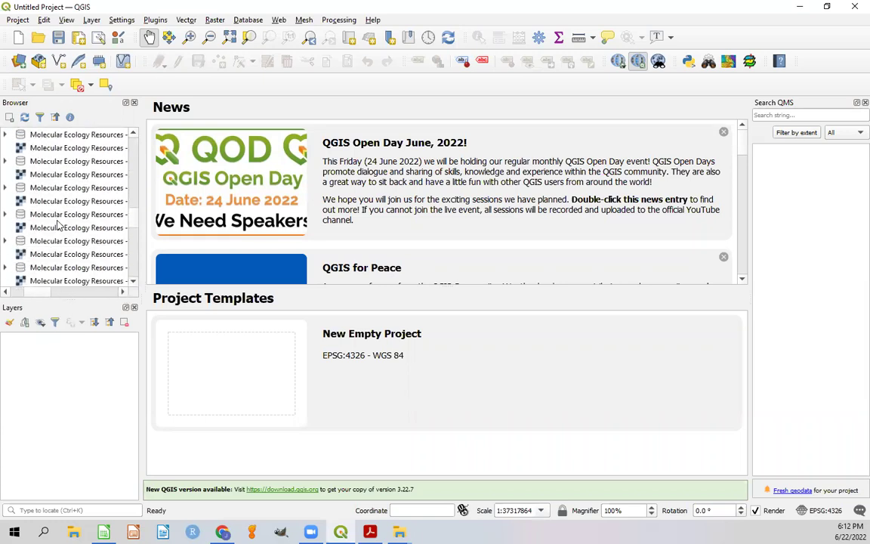
scroll(49, 212, "down", 1)
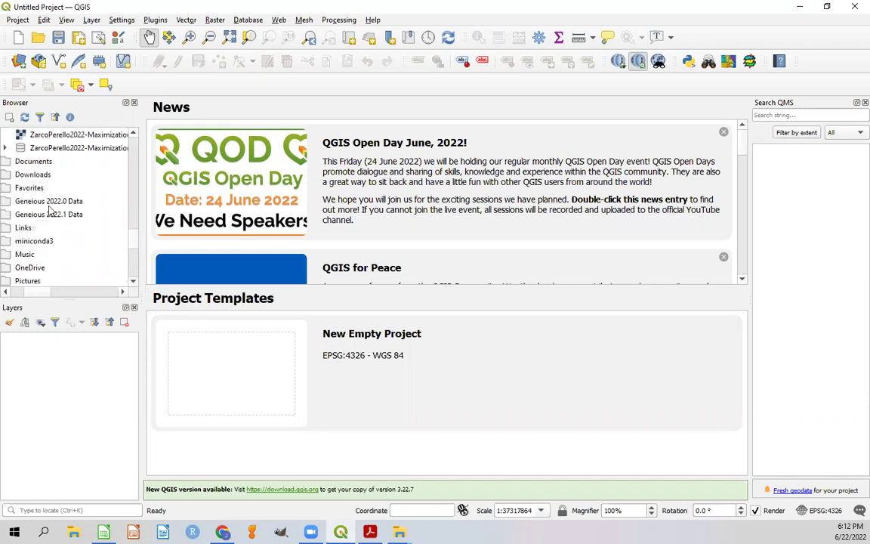
scroll(42, 246, "down", 1)
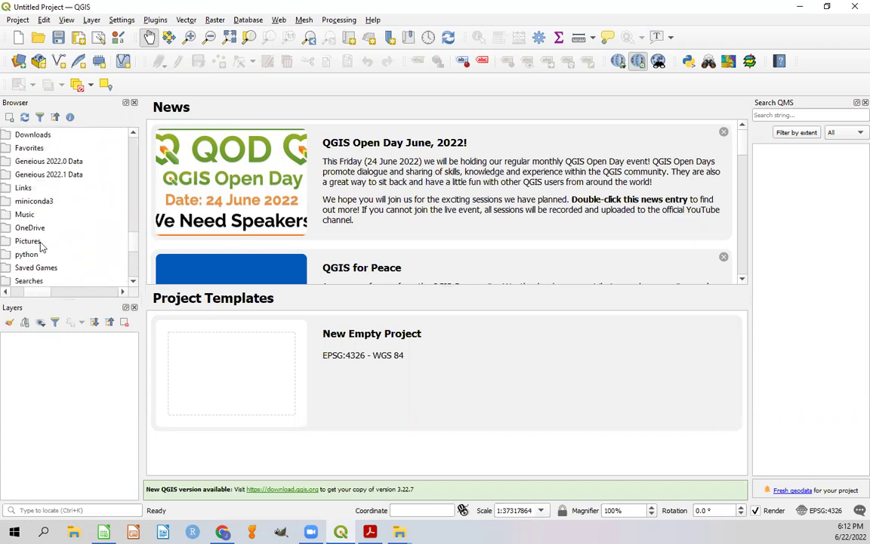
scroll(41, 245, "up", 1)
scroll(43, 239, "up", 3)
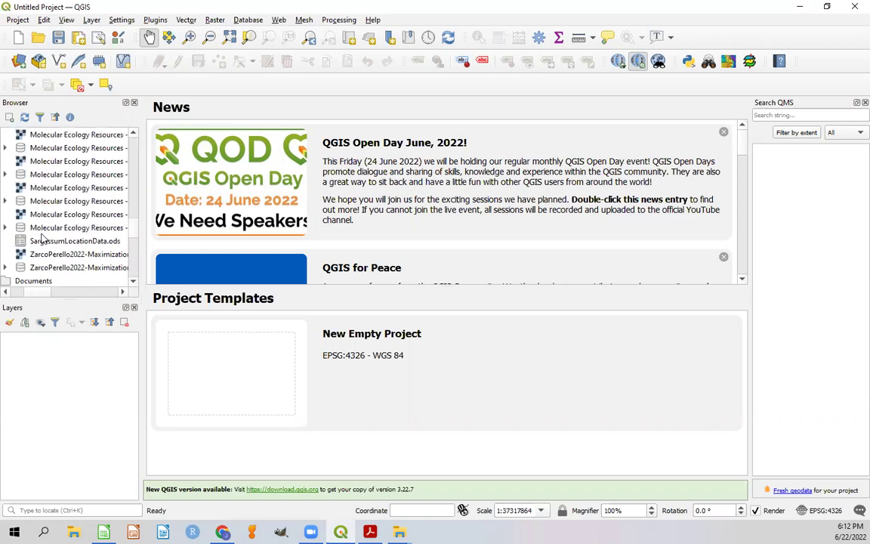
left_click(6, 281)
scroll(78, 256, "up", 1)
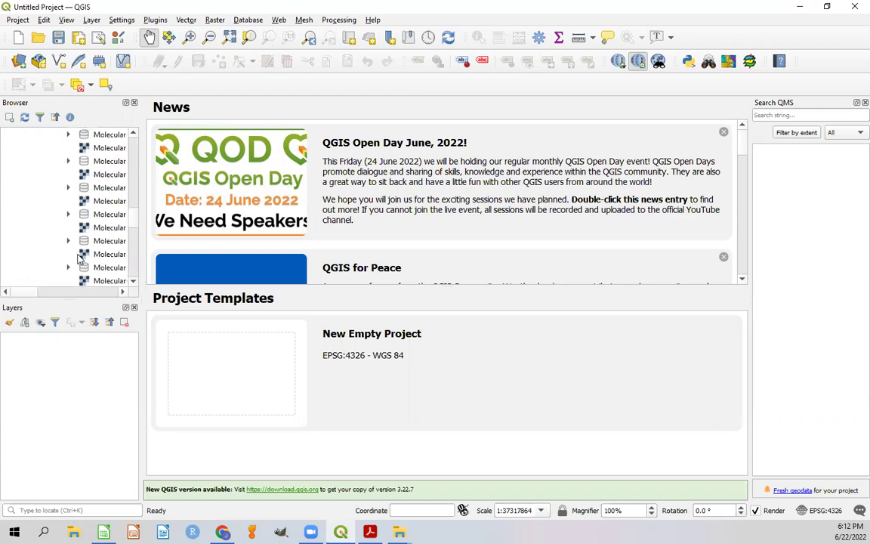
scroll(79, 249, "up", 4)
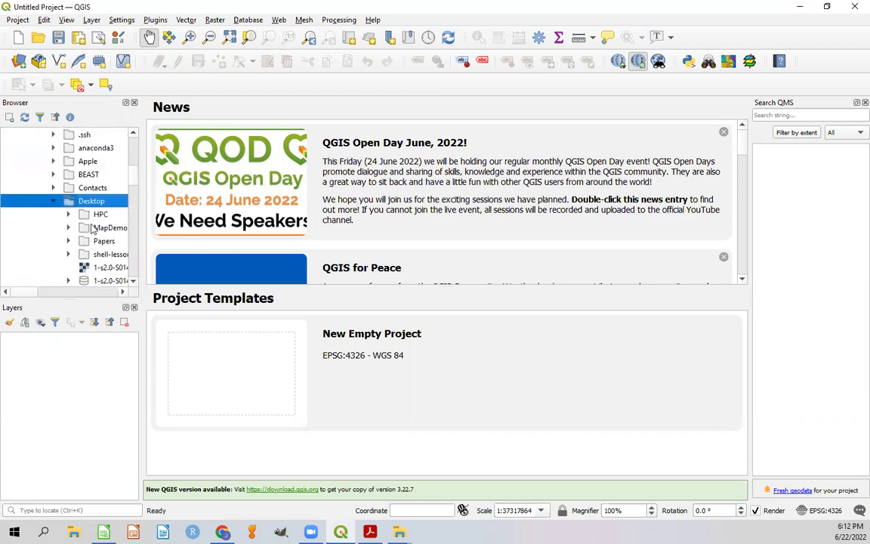
double_click(96, 228)
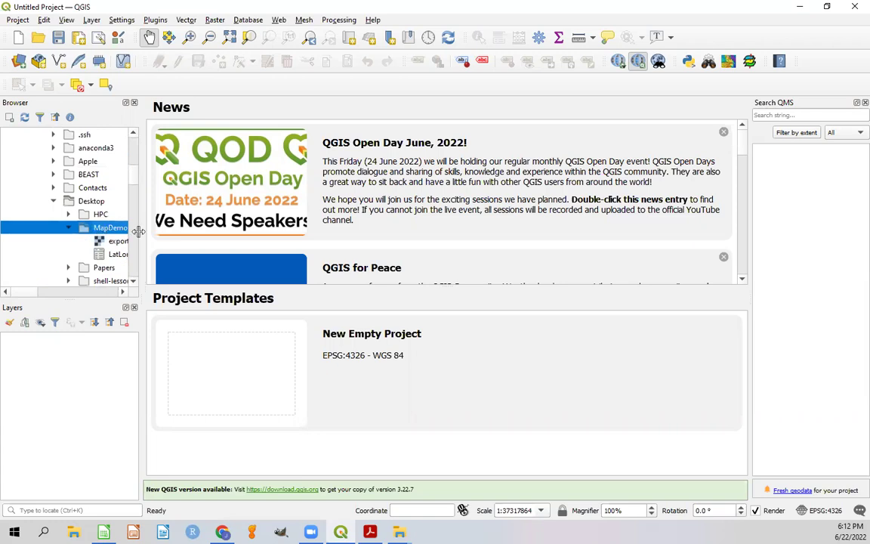
left_click_drag(140, 231, 236, 240)
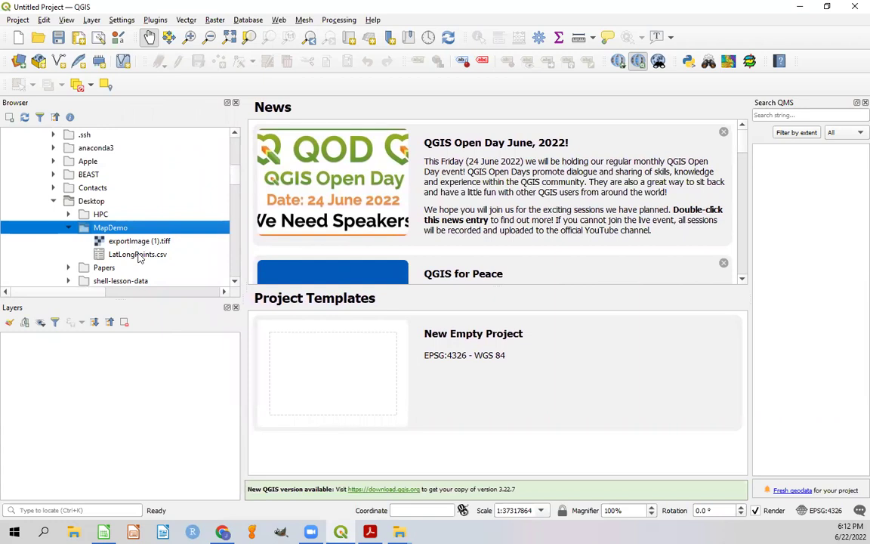
Start a new QGIS project and add exportImage (1).tiff from the Browser to the map
left_click(44, 20)
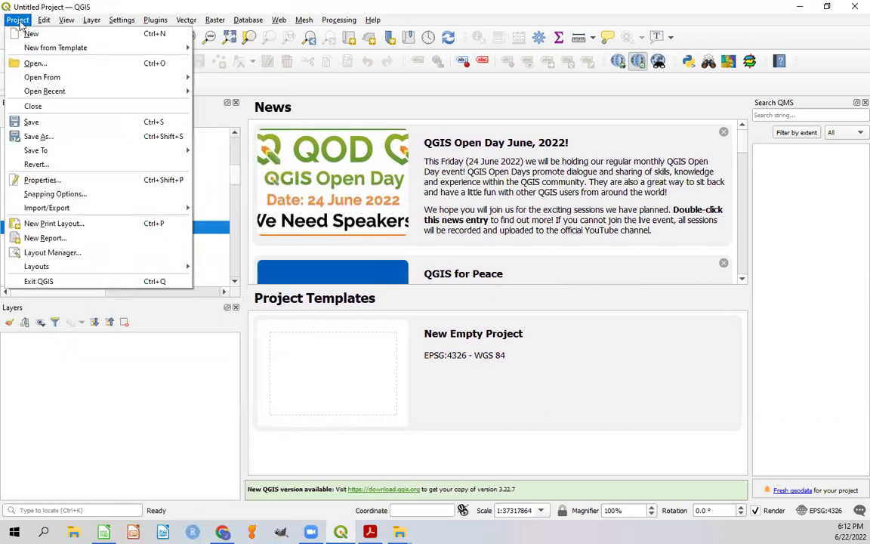
left_click(29, 33)
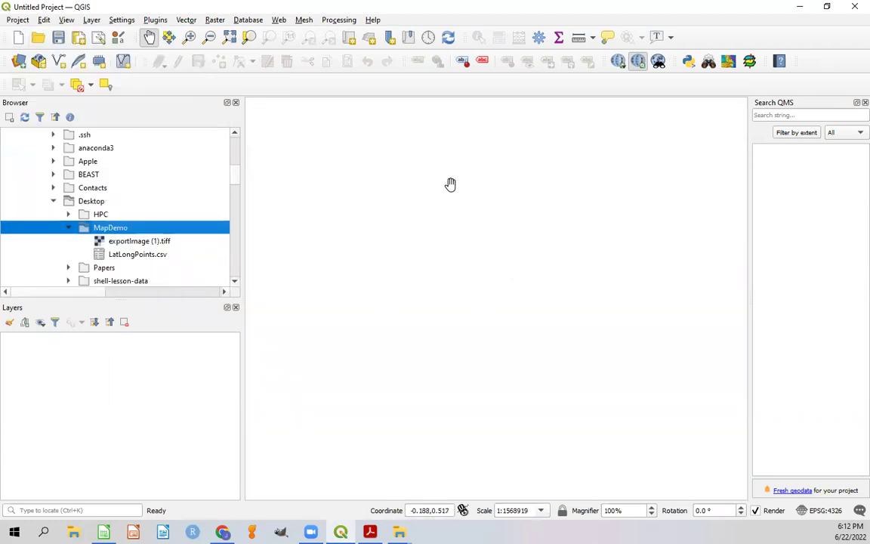
left_click(132, 242)
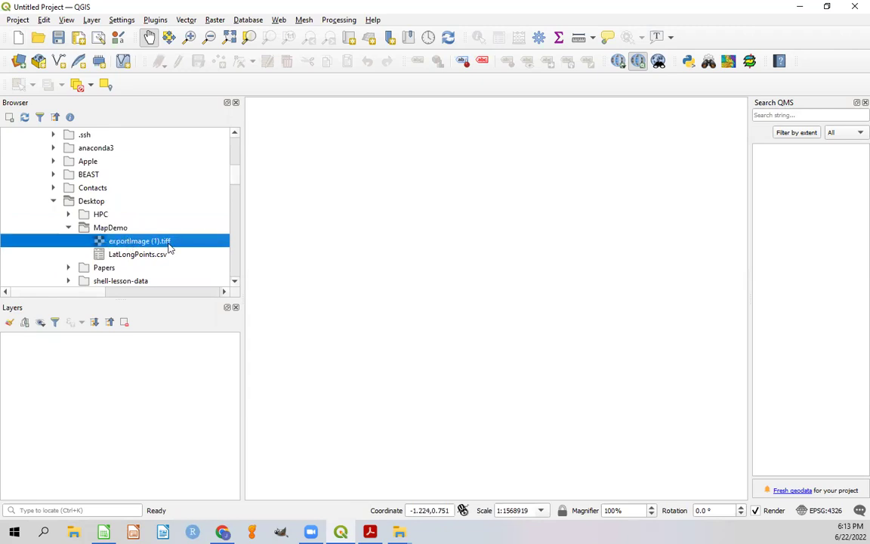
mouse_move(151, 242)
left_mouse_down()
mouse_move(330, 247)
mouse_move(391, 258)
mouse_move(385, 248)
left_mouse_up()
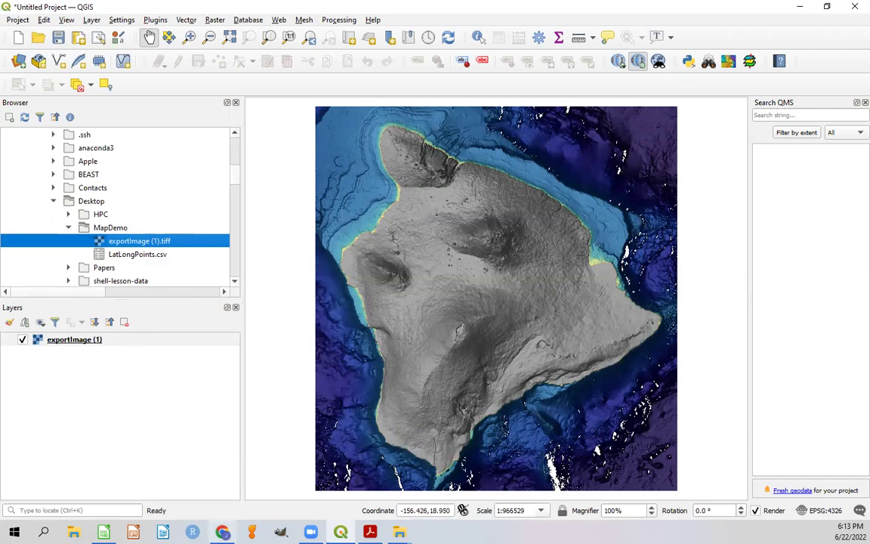
Back in the viewer, switch Grid Extract to Continuously Updated DEM (CUDEM) Mosaic and download it
left_click(222, 532)
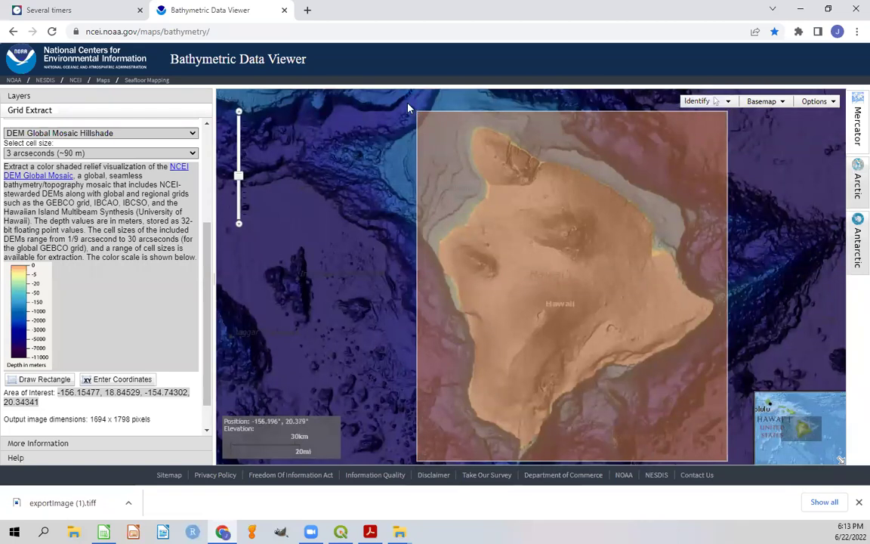
left_click(121, 134)
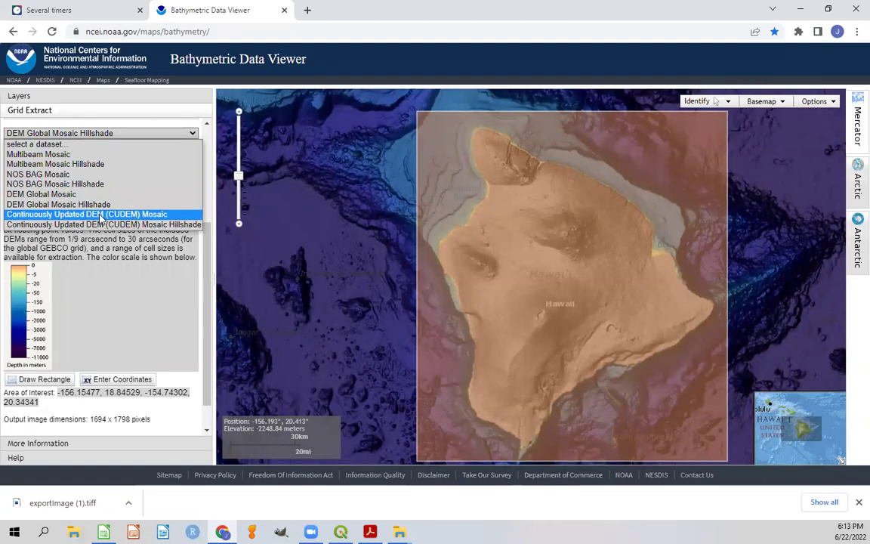
left_click(155, 214)
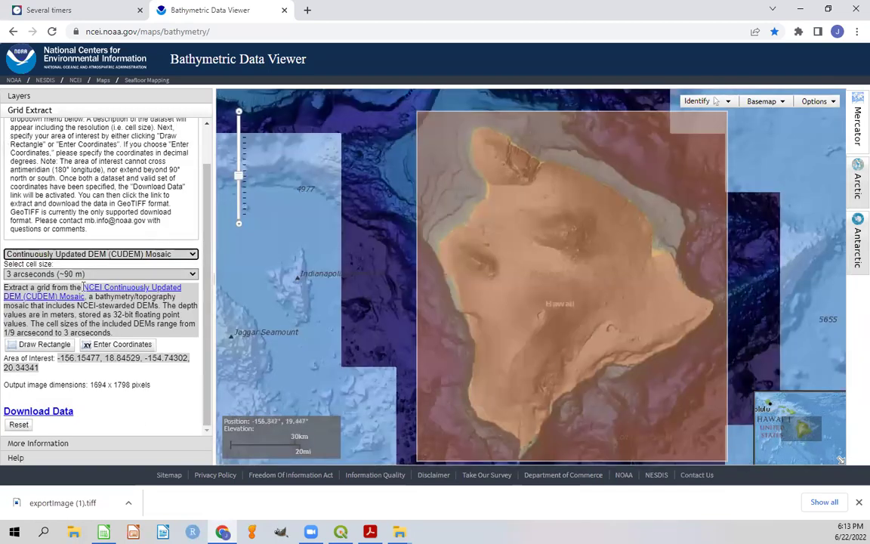
left_click(50, 412)
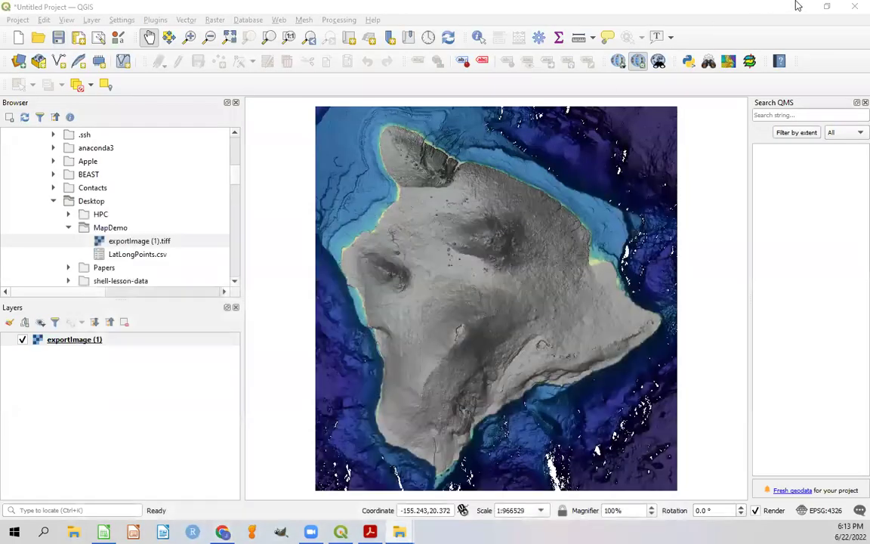
Move the CUDEM download into MapDemo, add CUDEM.tiff to QGIS, and place exportImage (1) above it
left_click(799, 7)
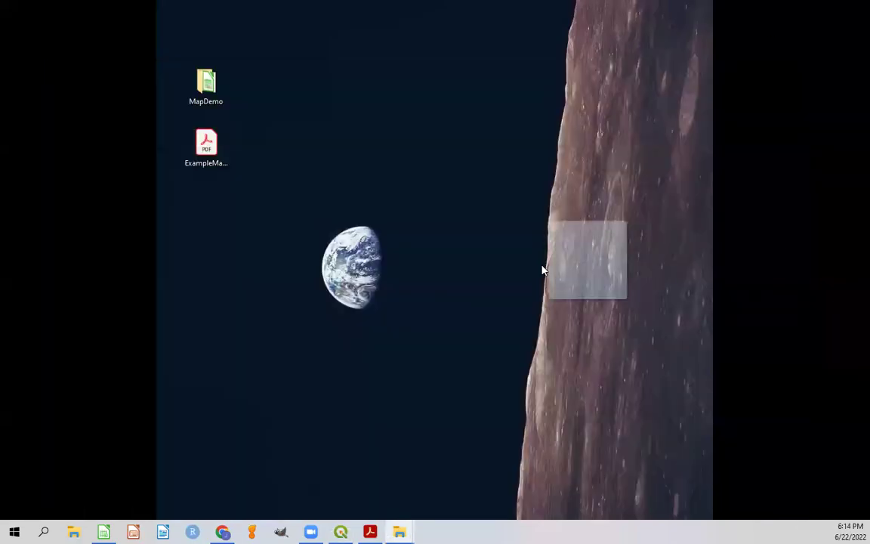
left_click_drag(544, 268, 214, 93)
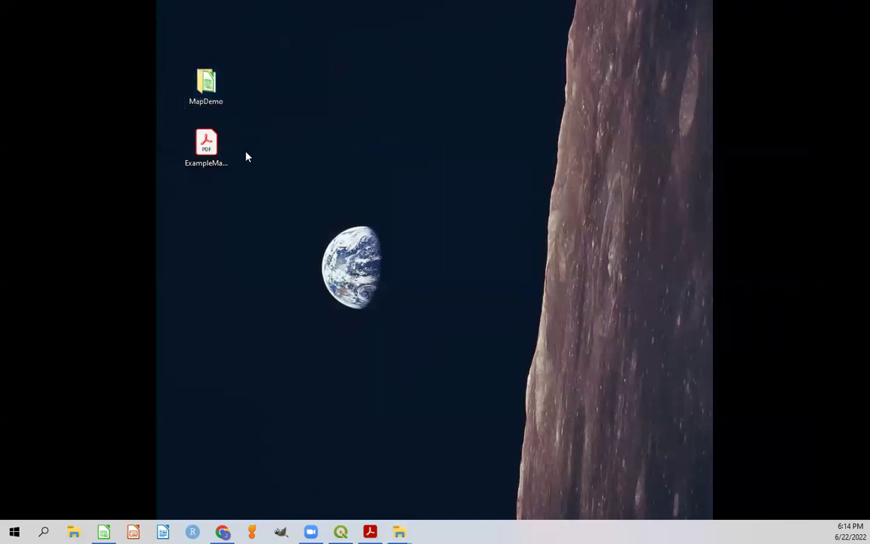
left_click(341, 532)
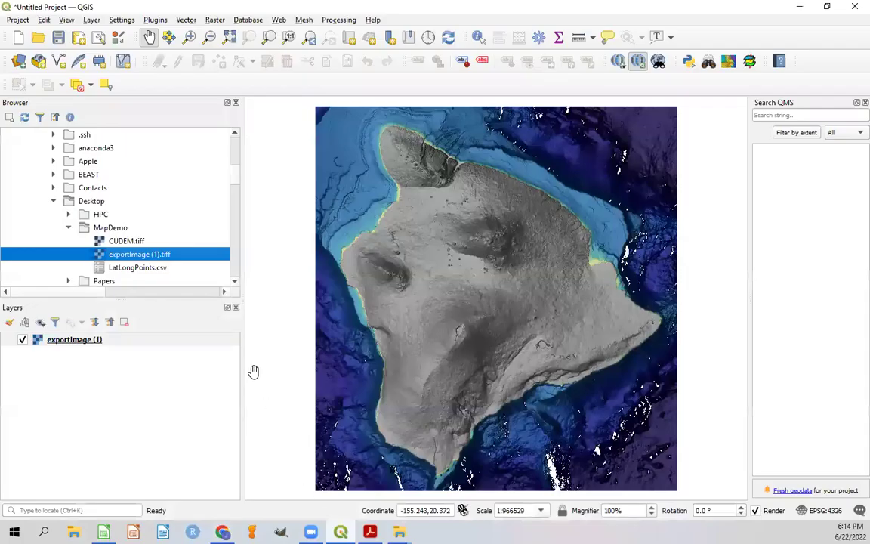
left_click_drag(128, 241, 454, 272)
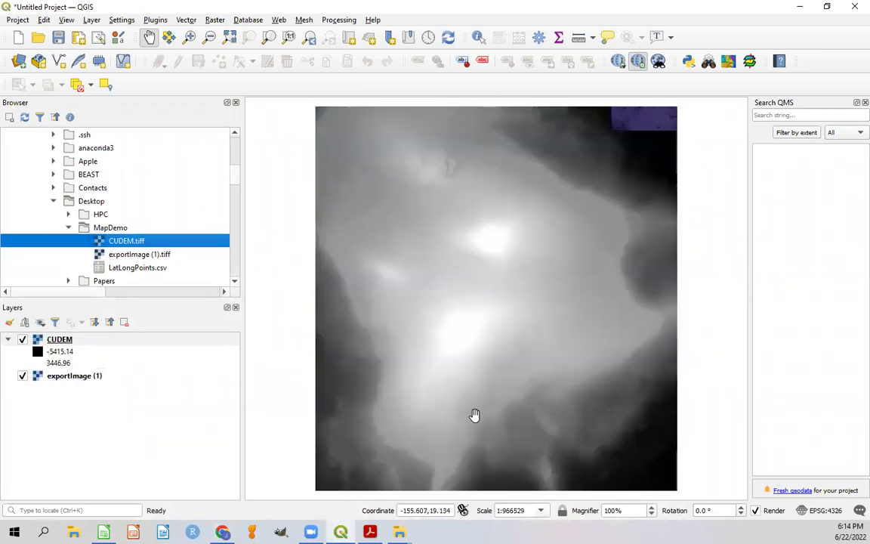
left_click(57, 342)
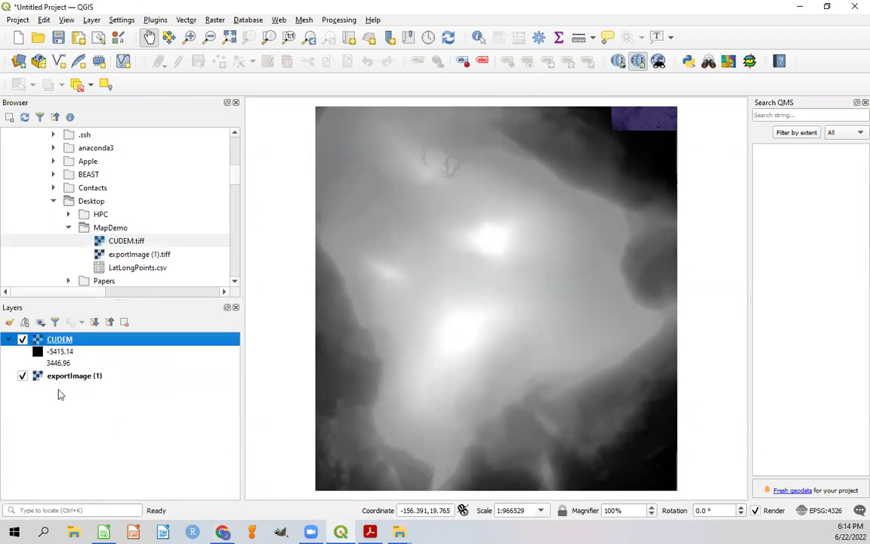
left_click_drag(74, 375, 74, 336)
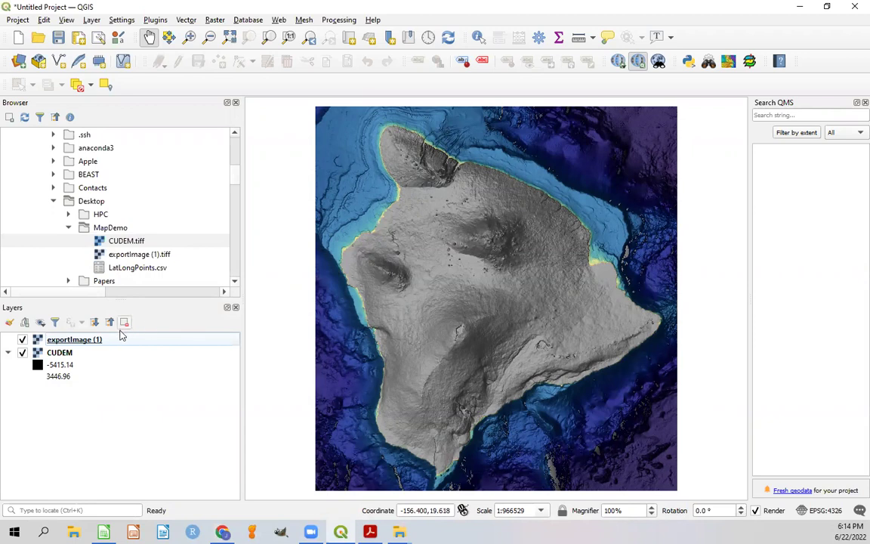
Set the CUDEM layer's Symbology render type to Hillshade and apply it
left_click(63, 353)
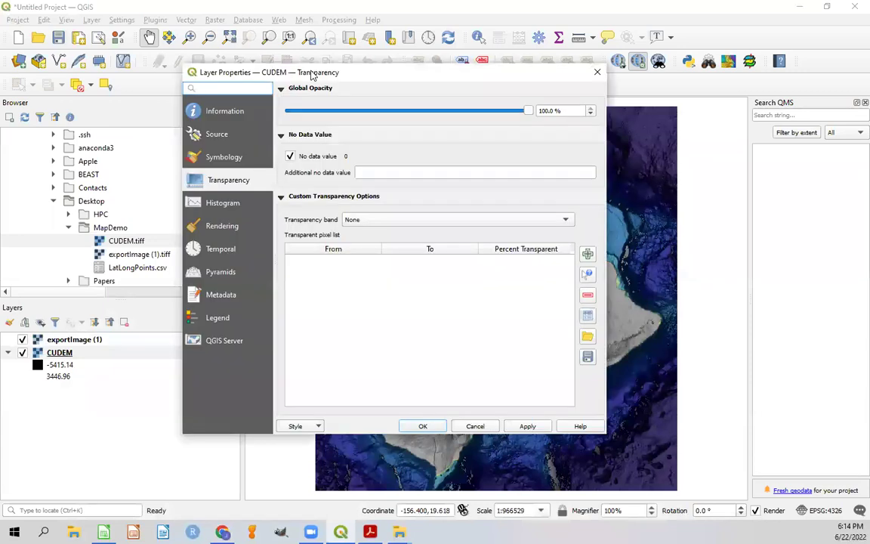
left_click(212, 158)
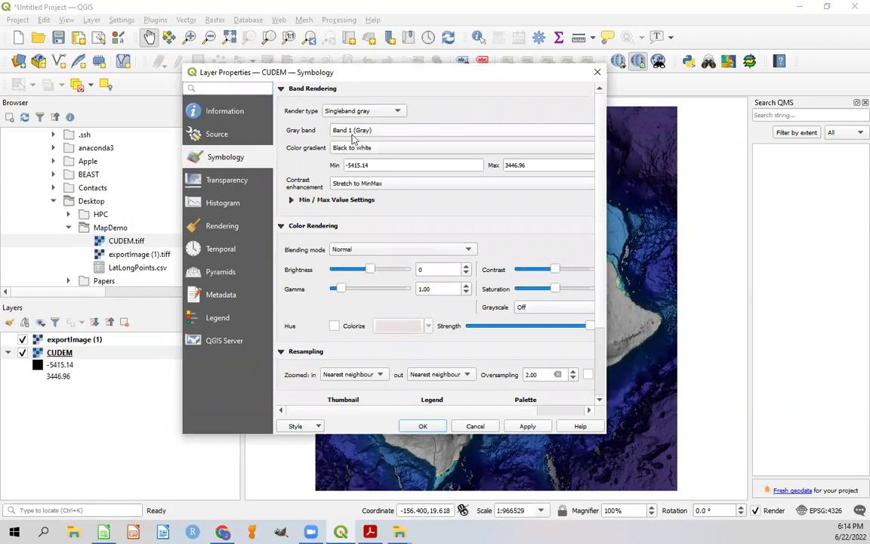
left_click(393, 112)
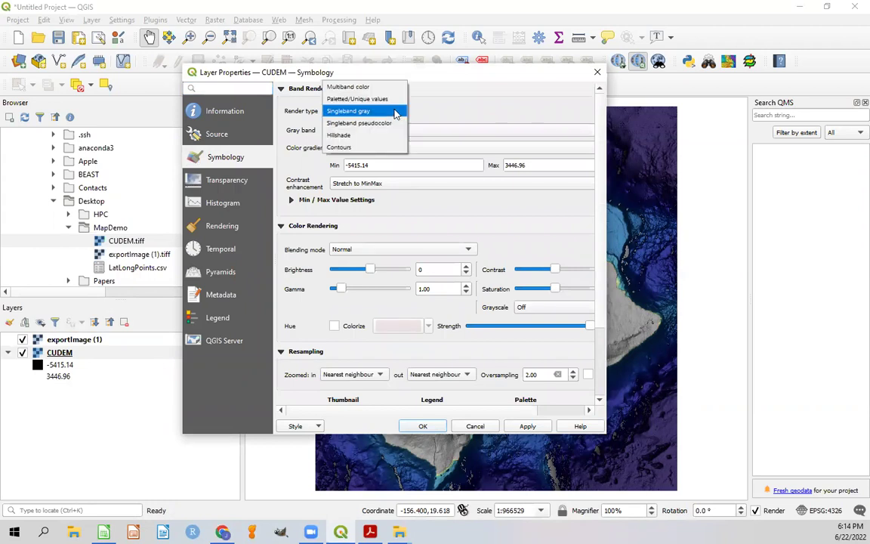
left_click(347, 138)
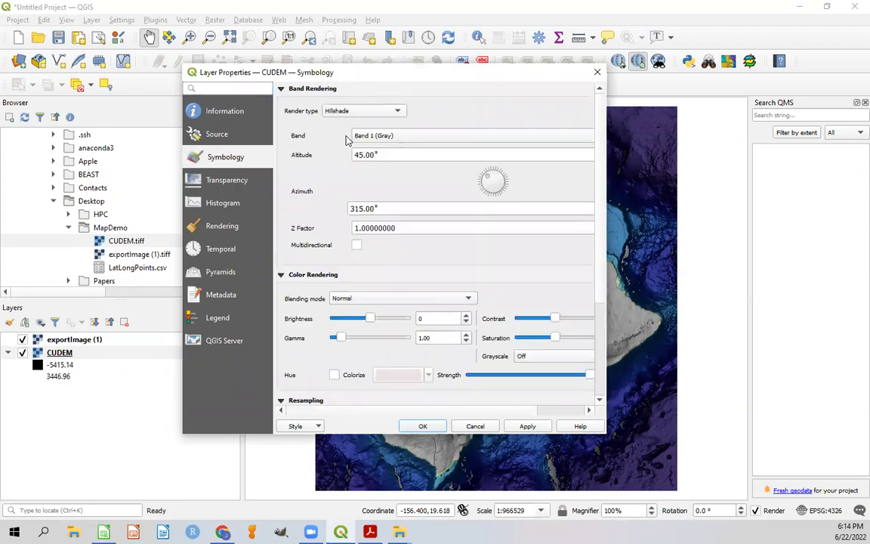
left_click(424, 426)
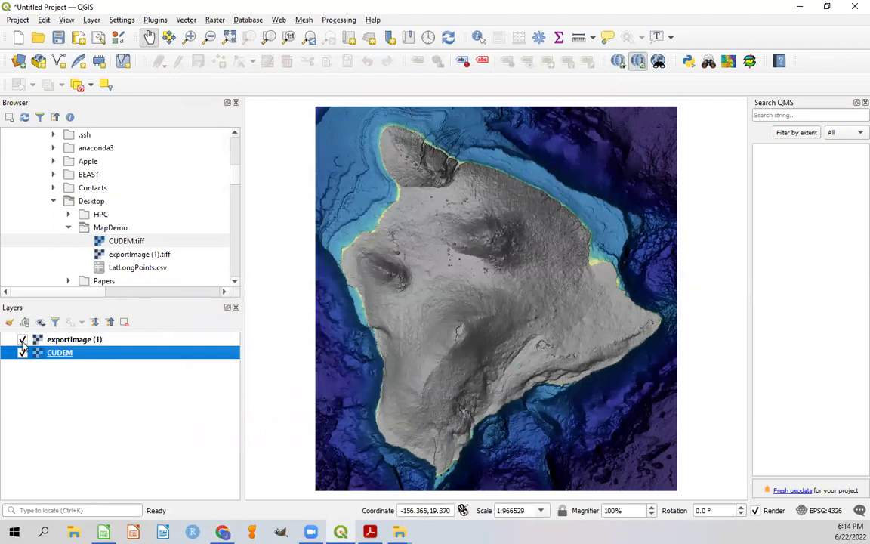
left_click(22, 340)
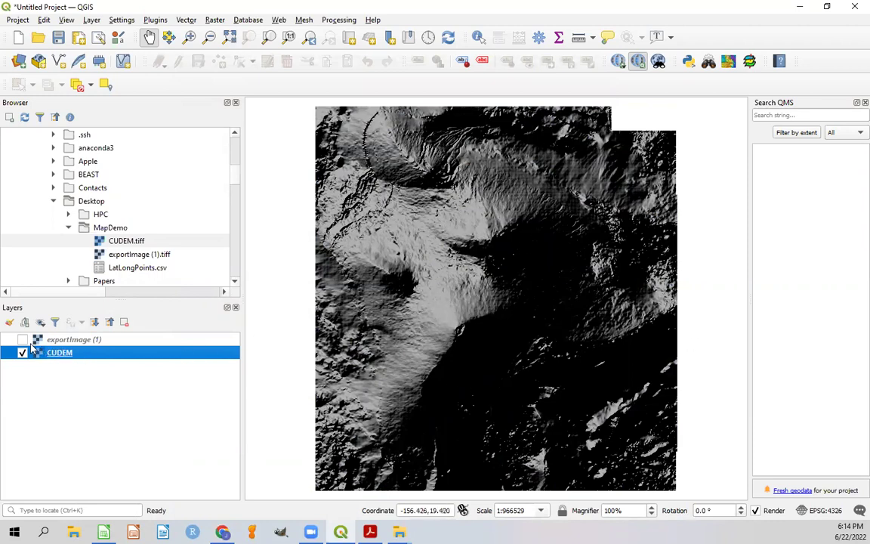
left_click(22, 340)
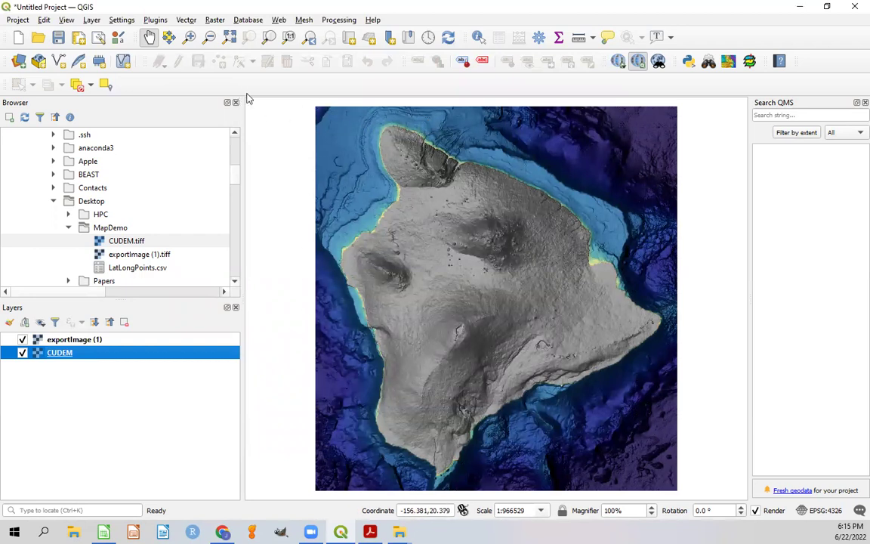
Start a delimited text layer from Desktop\MapDemo\LatLongPoints.csv
left_click(90, 20)
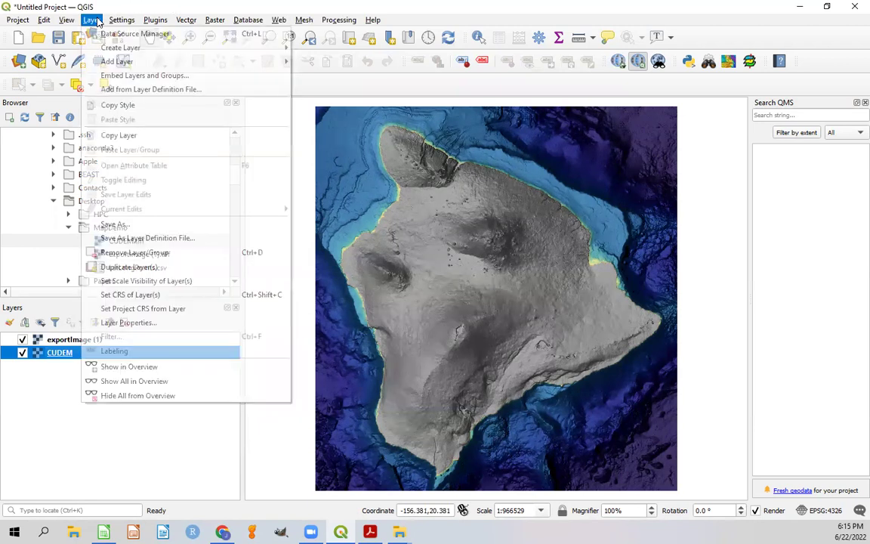
mouse_move(106, 65)
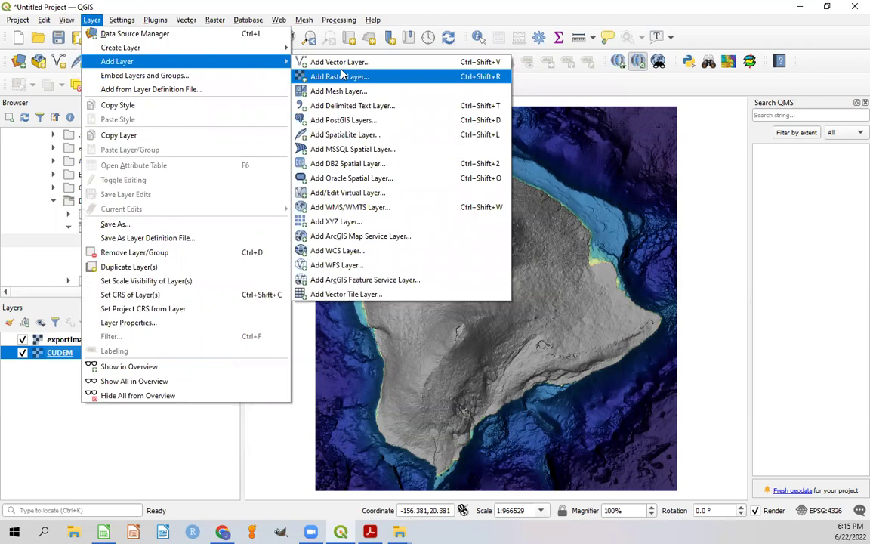
left_click(353, 110)
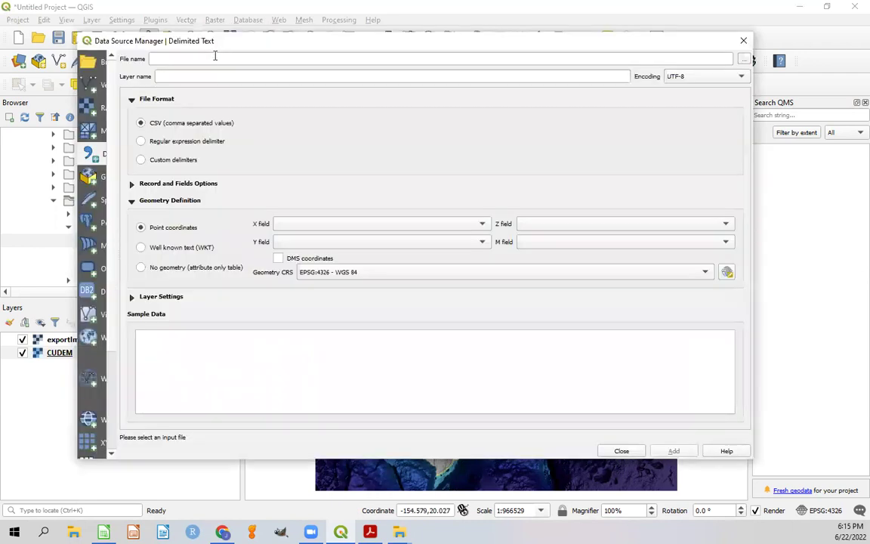
left_click(743, 60)
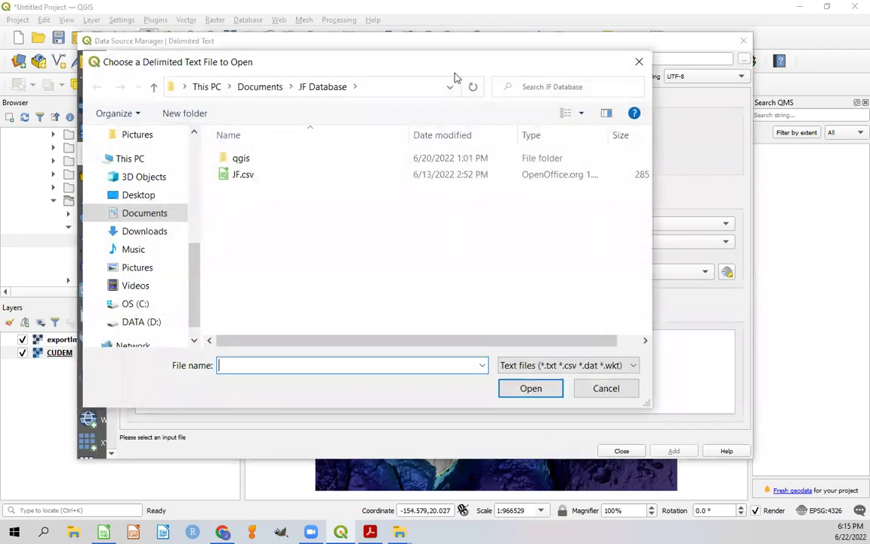
left_click(140, 195)
double_click(243, 174)
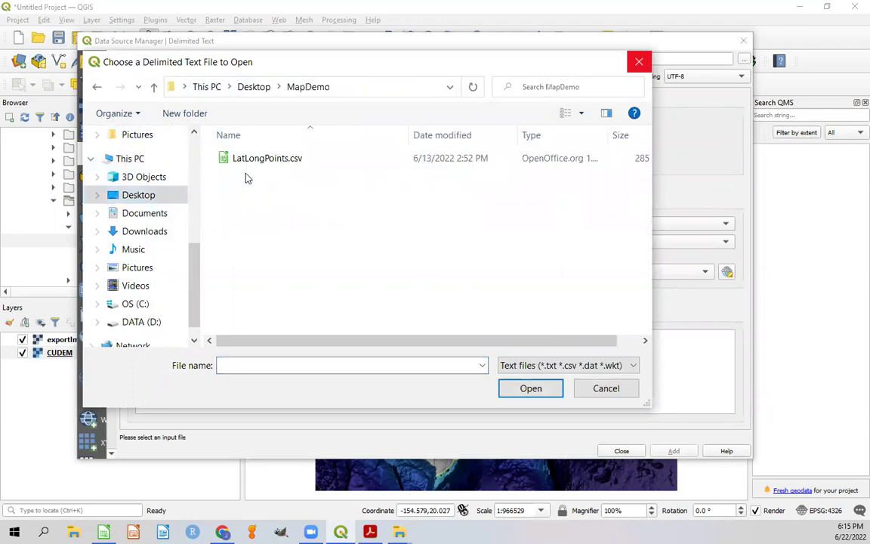
left_click(257, 160)
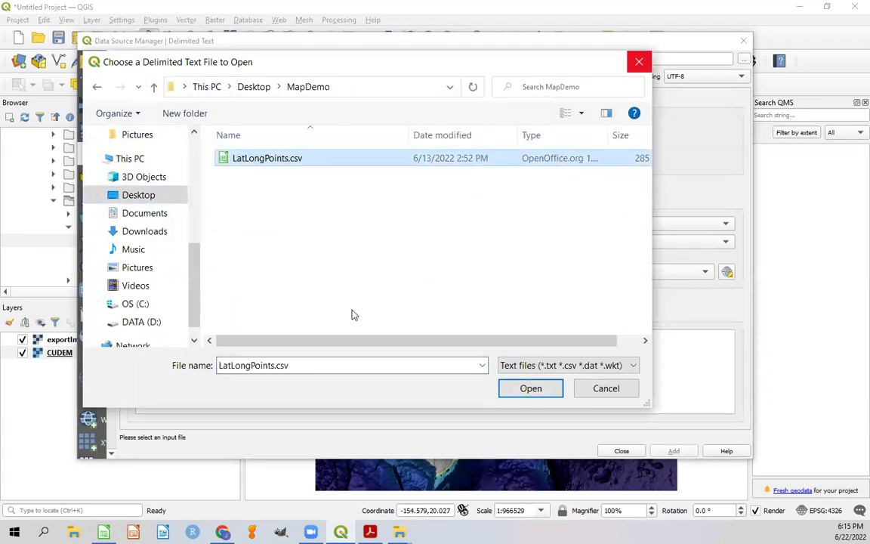
left_click(531, 388)
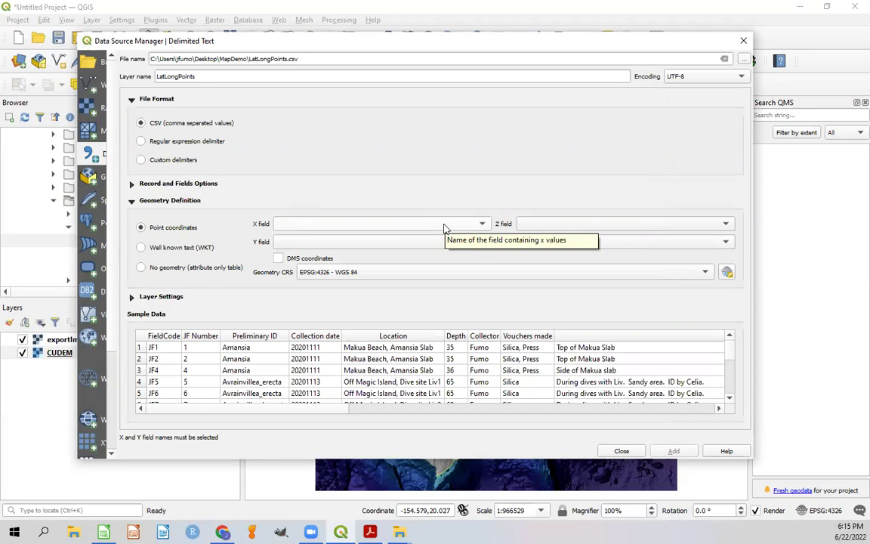
Set the X field to Long and the Y field to Lat, then add the layer
left_click(444, 228)
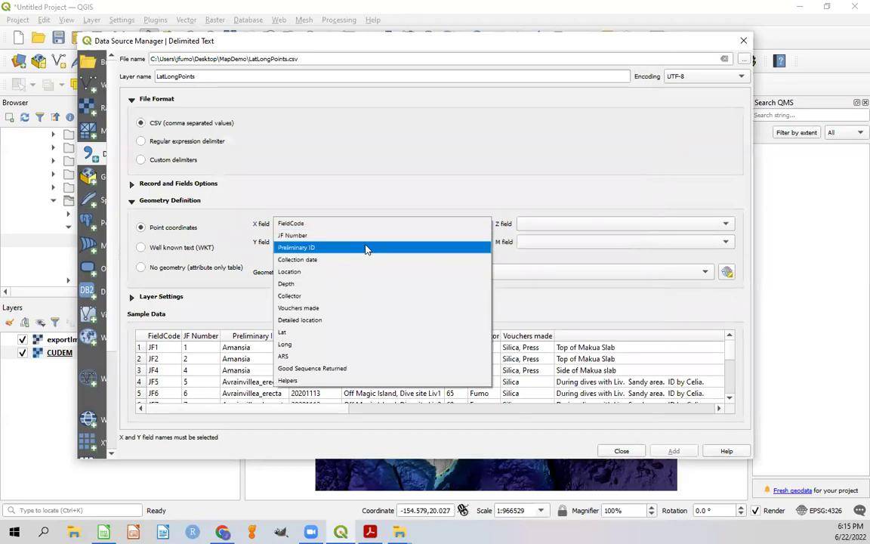
left_click(285, 343)
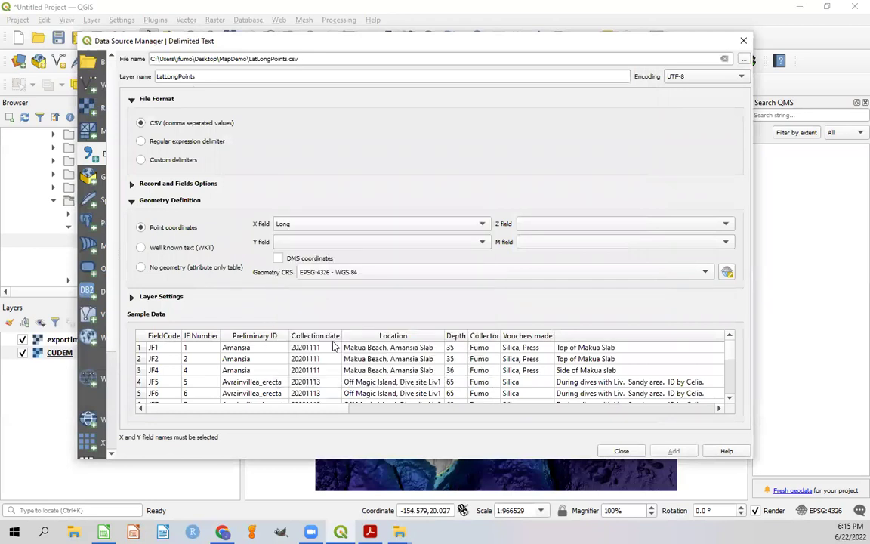
left_click(325, 245)
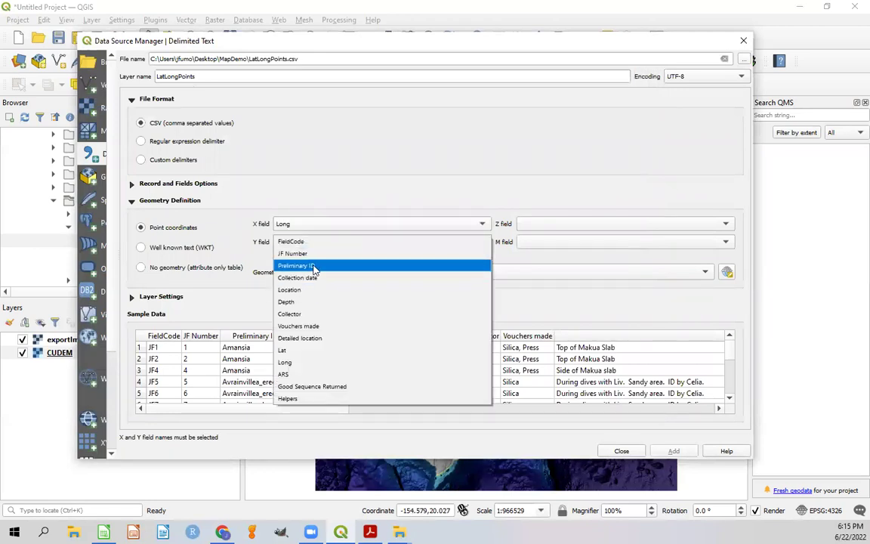
left_click(309, 351)
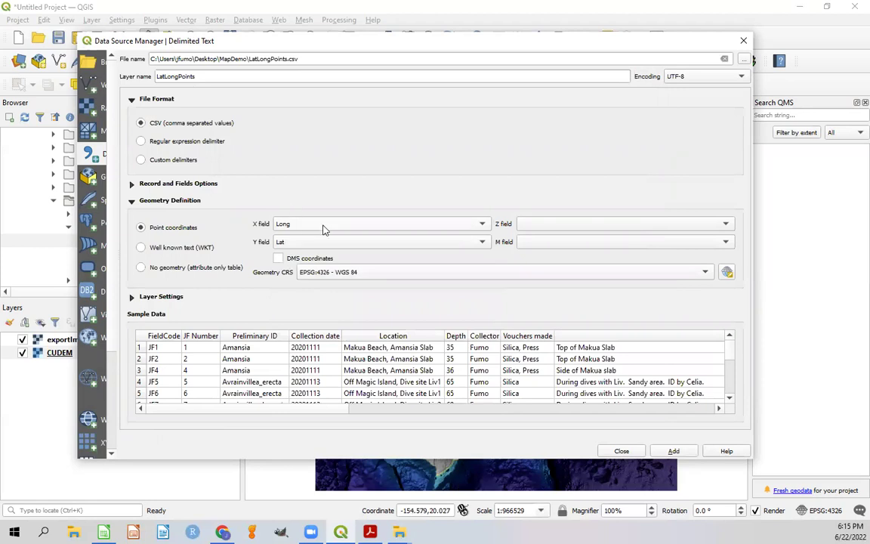
scroll(417, 244, "up", 2)
left_click(672, 451)
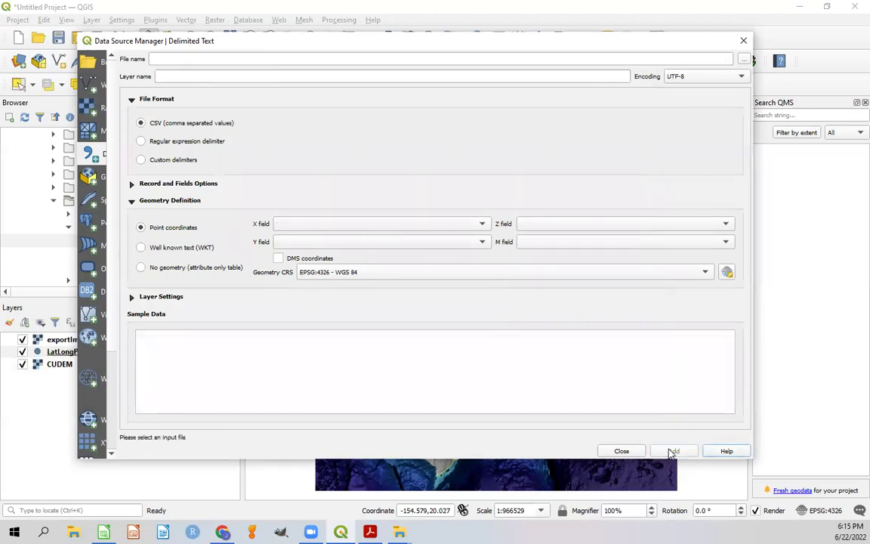
left_click(622, 451)
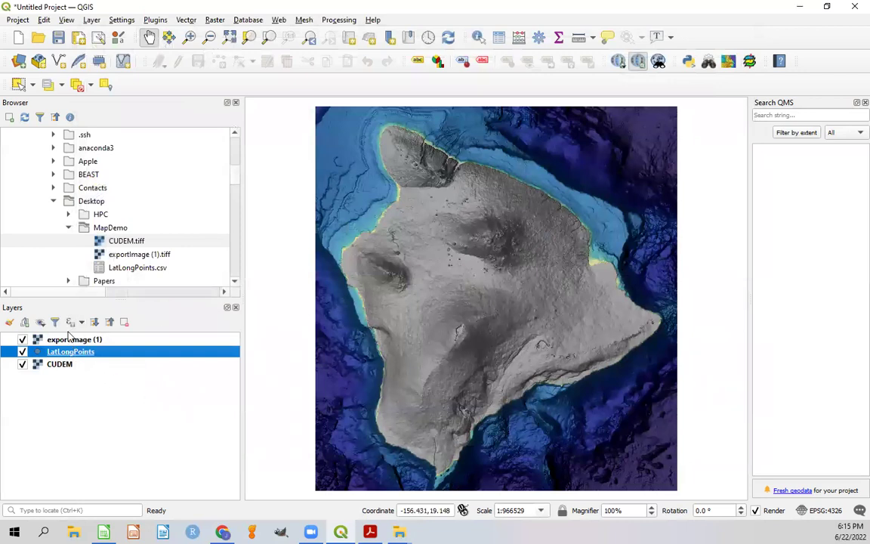
Reorder the Layers panel so LatLongPoints sits above exportImage (1)
left_click_drag(64, 339, 65, 365)
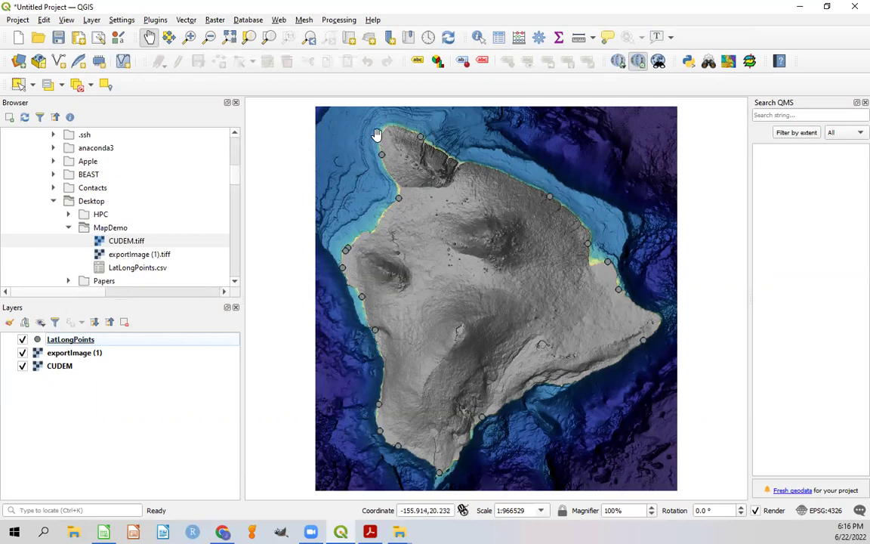
Set LatLongPoints symbology to Categorized on the Preliminary ID field
double_click(89, 345)
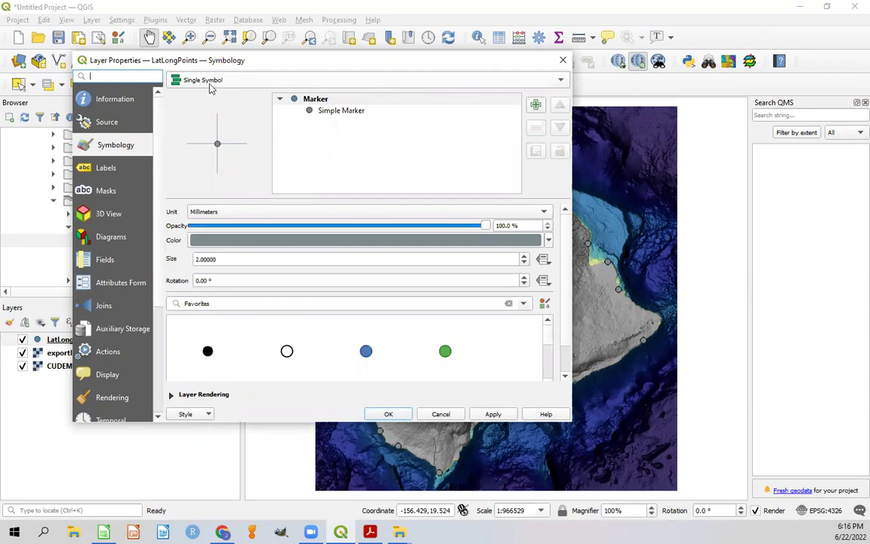
left_click(268, 81)
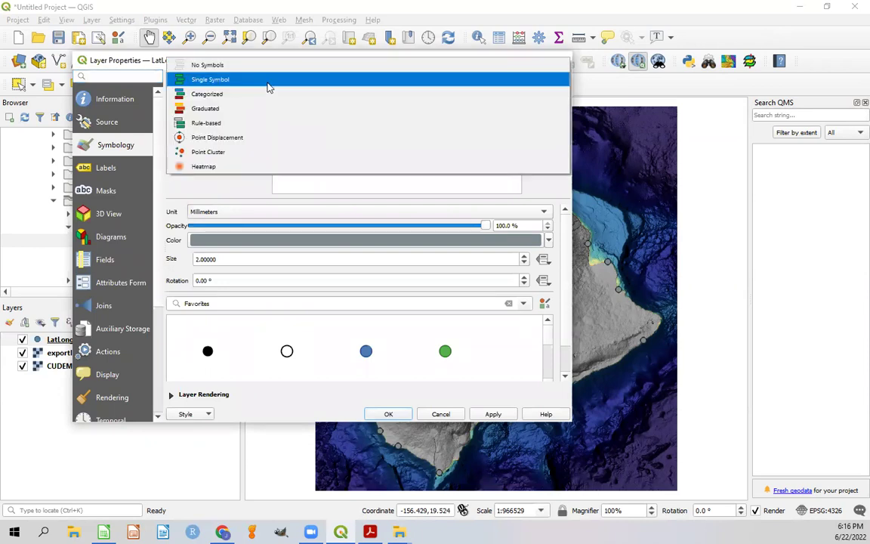
left_click(209, 123)
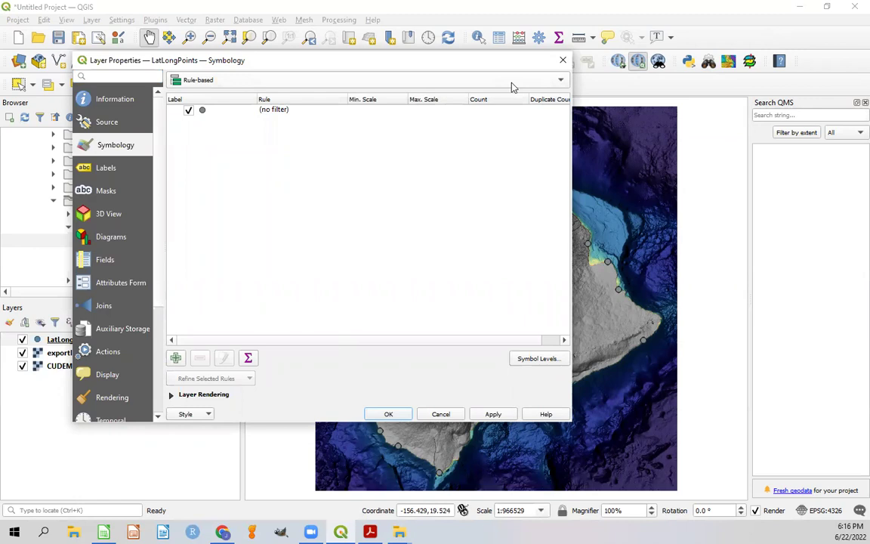
left_click(460, 78)
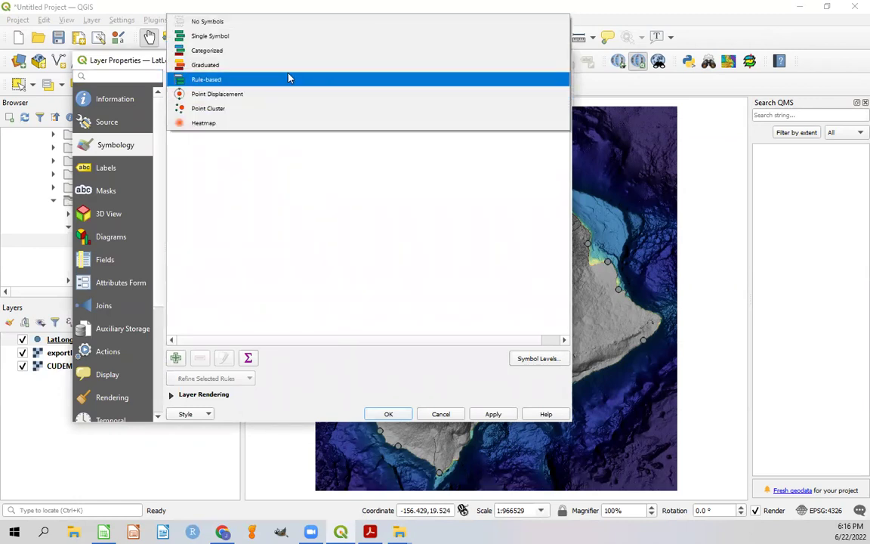
left_click(213, 50)
left_click(542, 100)
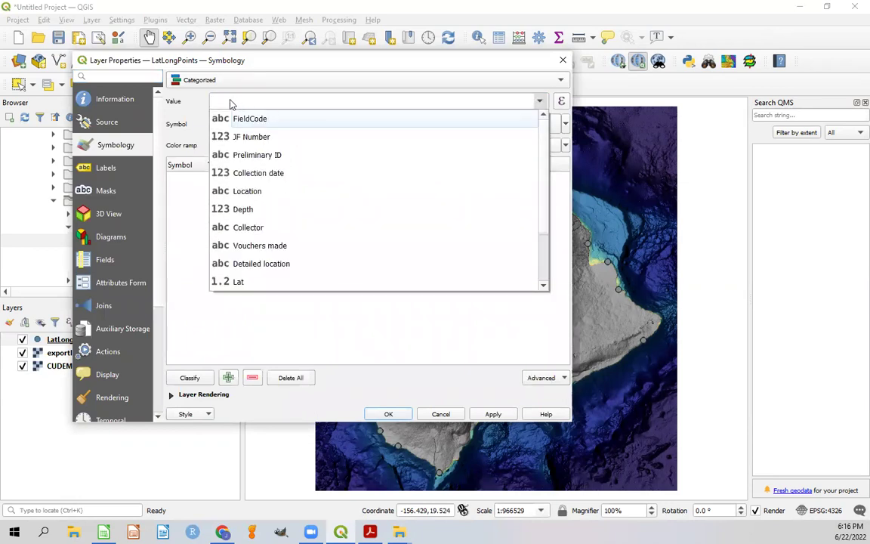
left_click(252, 157)
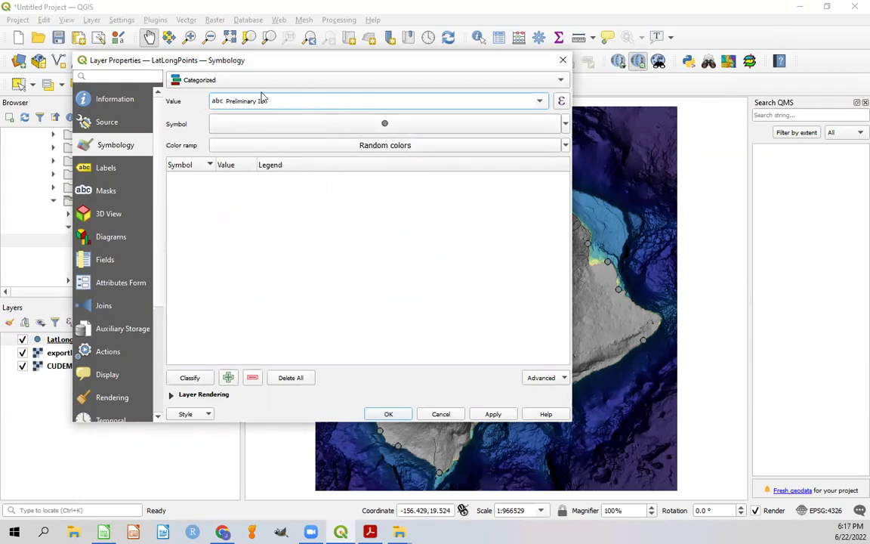
Classify a coloured category per species, apply it and close the properties
left_click(190, 378)
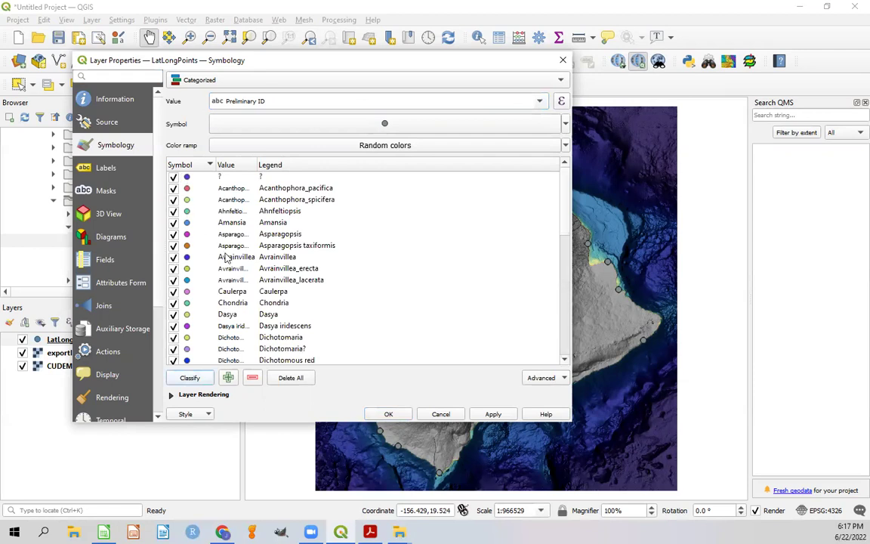
scroll(235, 260, "down", 5)
scroll(237, 319, "down", 4)
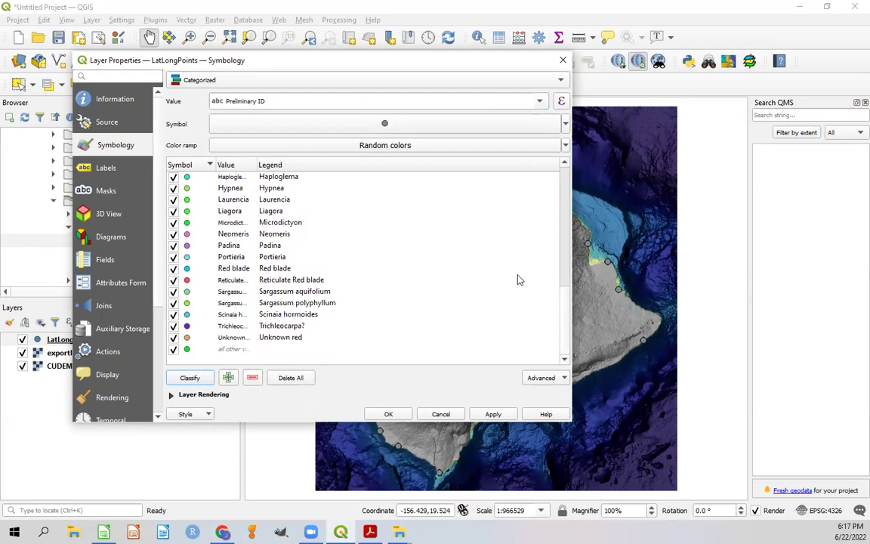
scroll(570, 303, "up", 9)
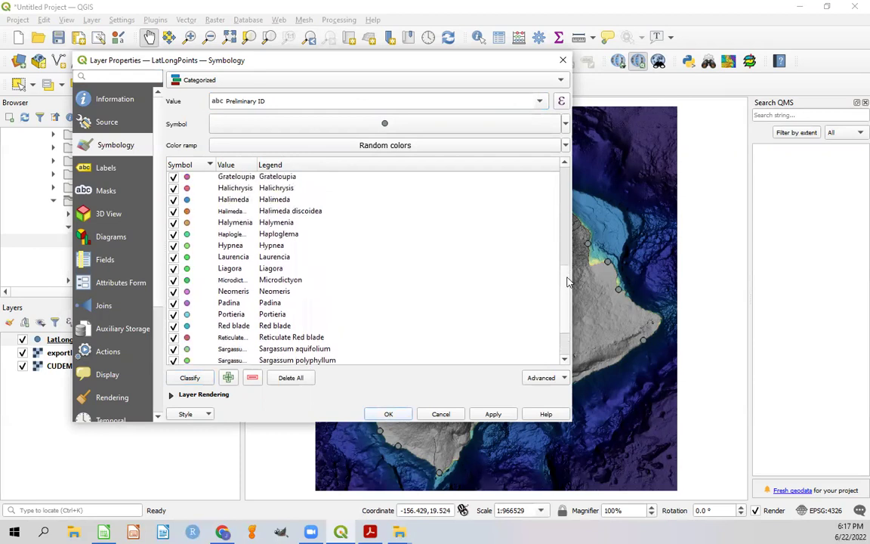
left_click(492, 413)
left_click(388, 413)
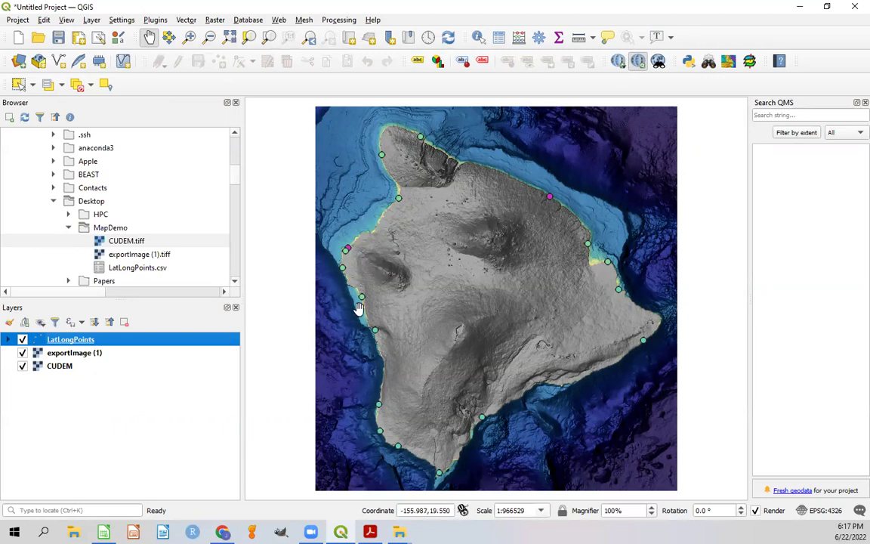
Render LatLongPoints with Point Displacement in Grid placement and apply it
double_click(75, 339)
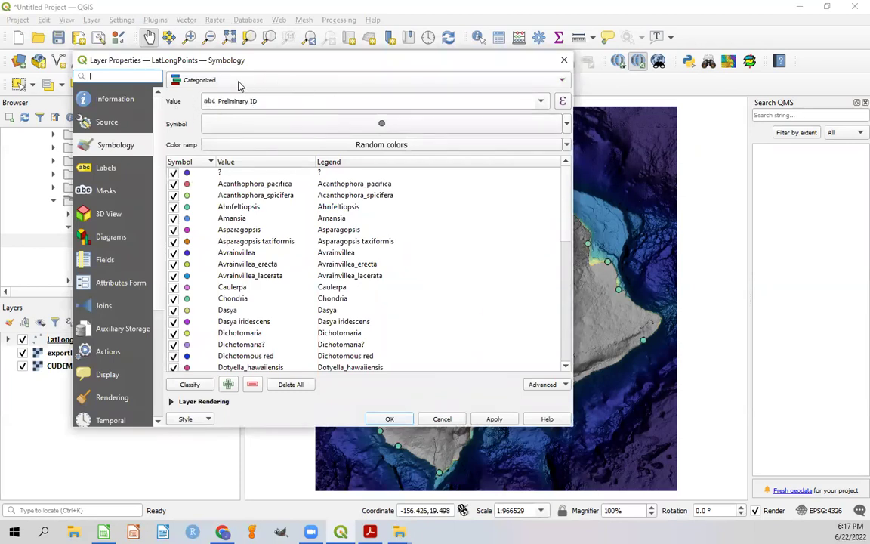
left_click(272, 80)
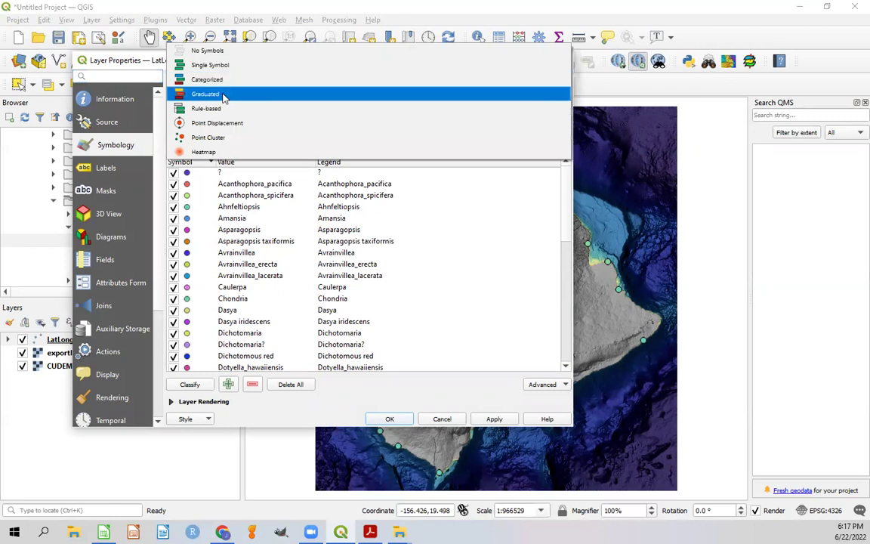
left_click(222, 138)
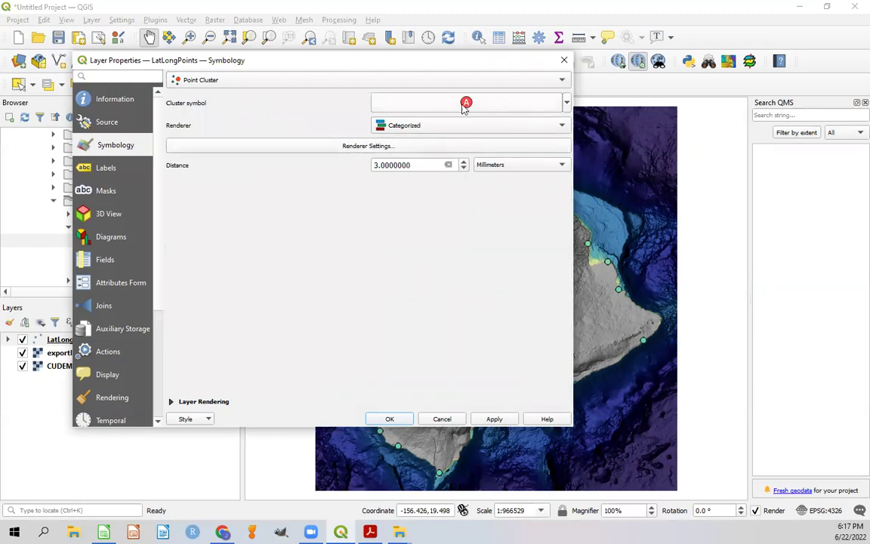
left_click(378, 80)
left_click(360, 82)
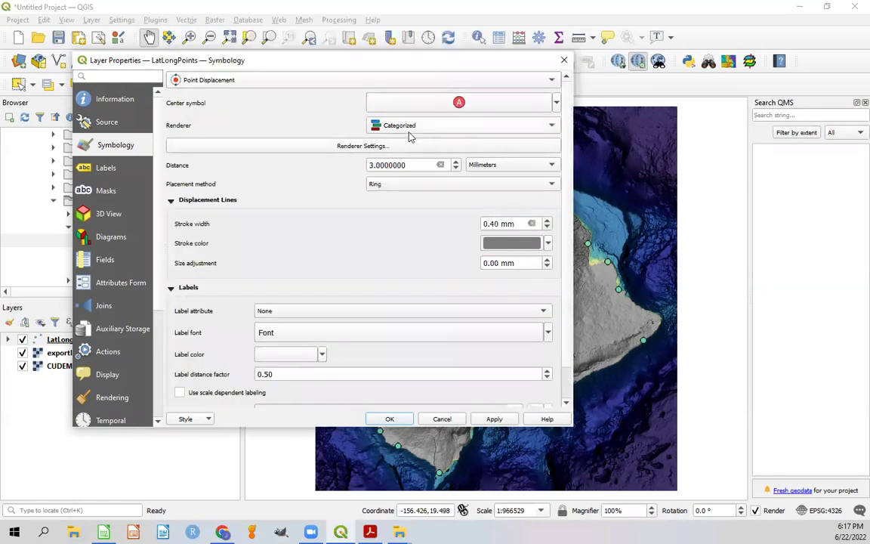
left_click(444, 187)
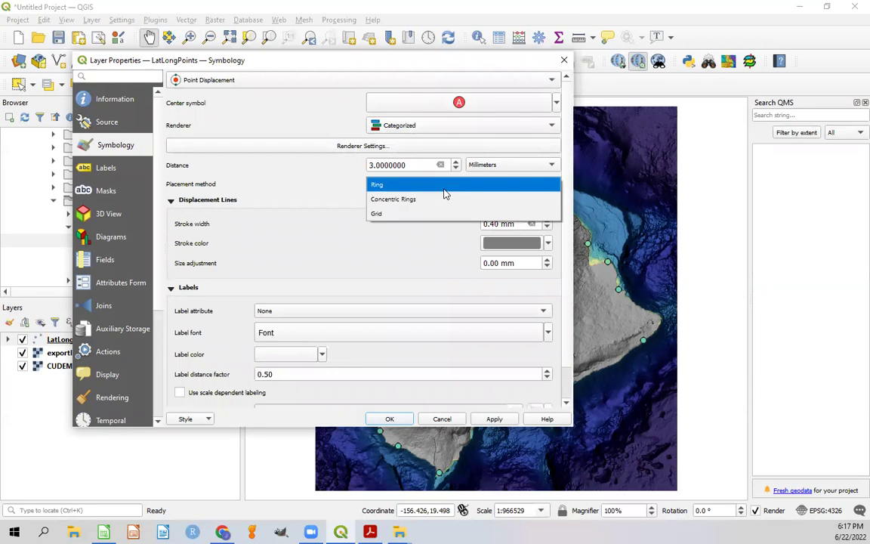
left_click(409, 215)
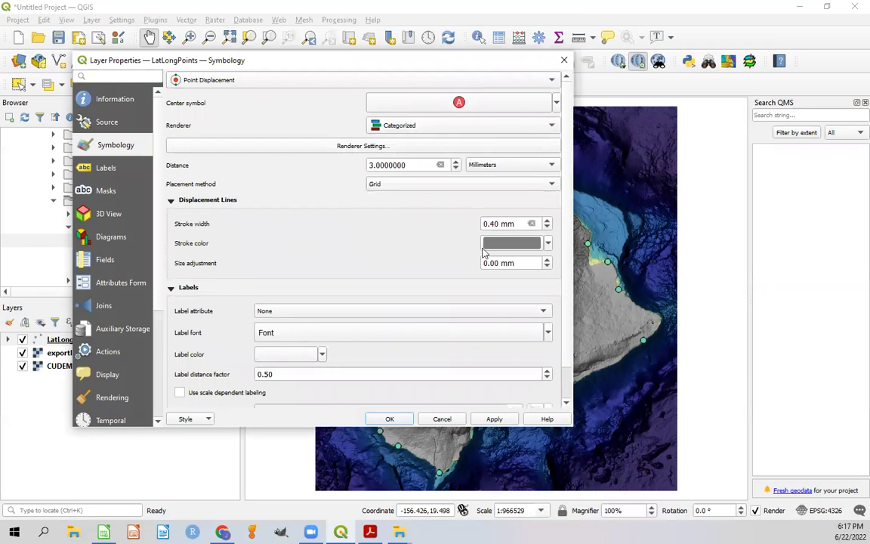
left_click(495, 420)
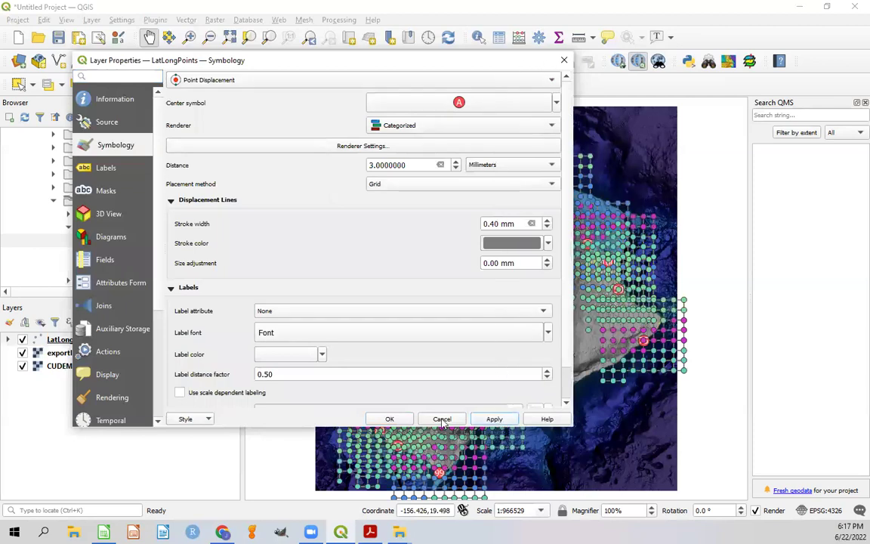
left_click(391, 420)
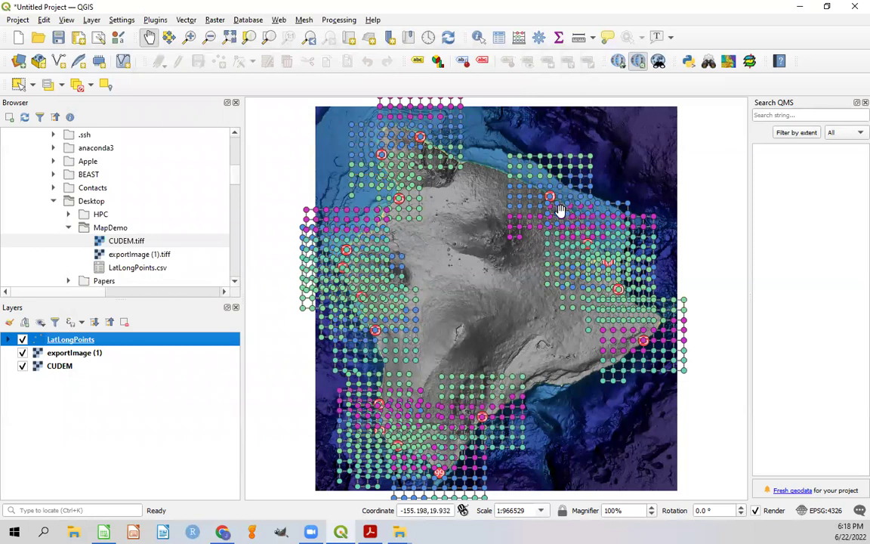
scroll(547, 197, "up", 1)
scroll(545, 196, "up", 2)
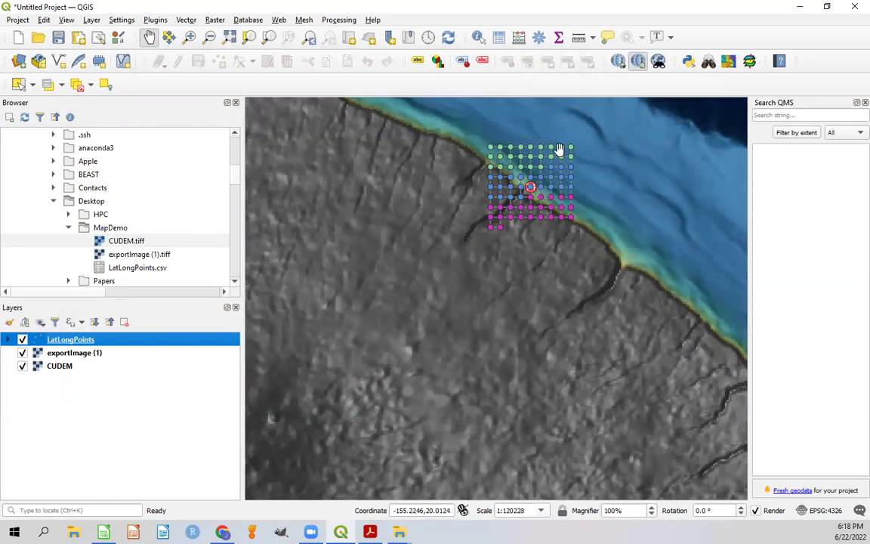
scroll(536, 211, "down", 3)
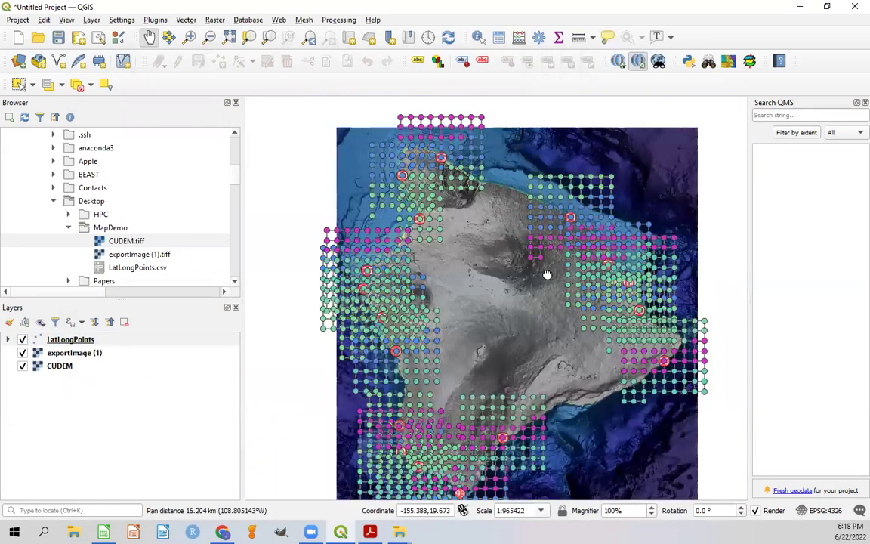
left_click_drag(521, 288, 476, 292)
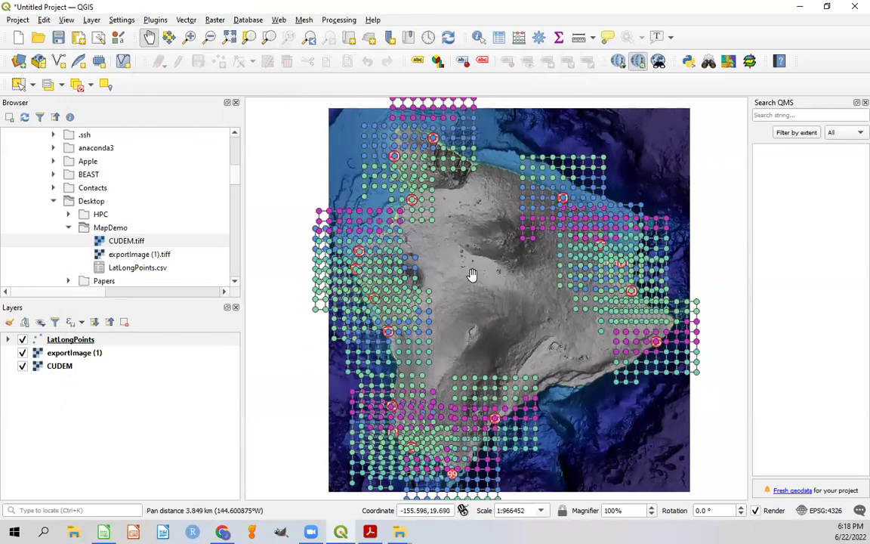
scroll(471, 276, "up", 1)
scroll(471, 276, "up", 1)
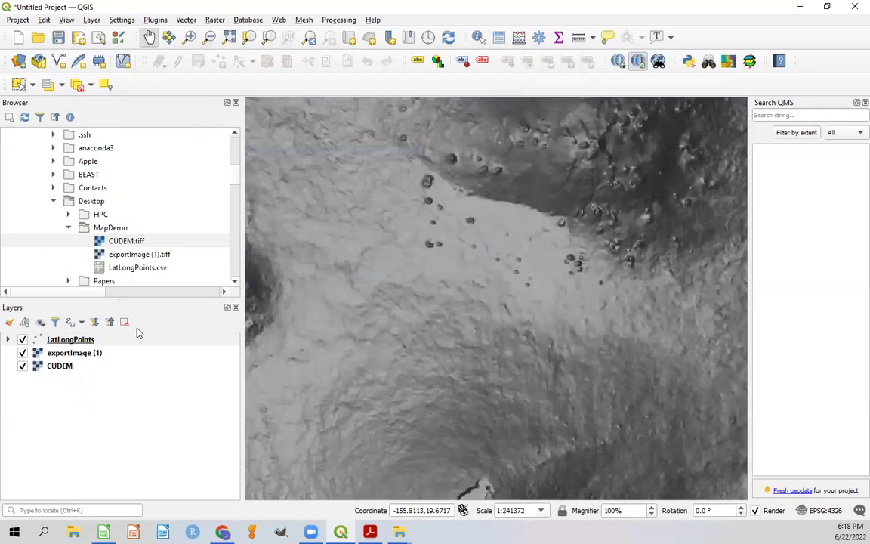
right_click(70, 354)
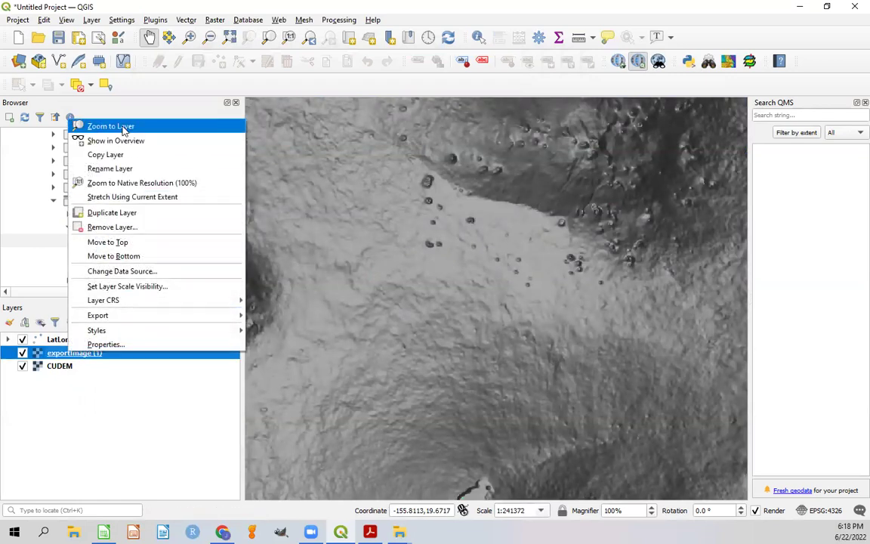
left_click(106, 126)
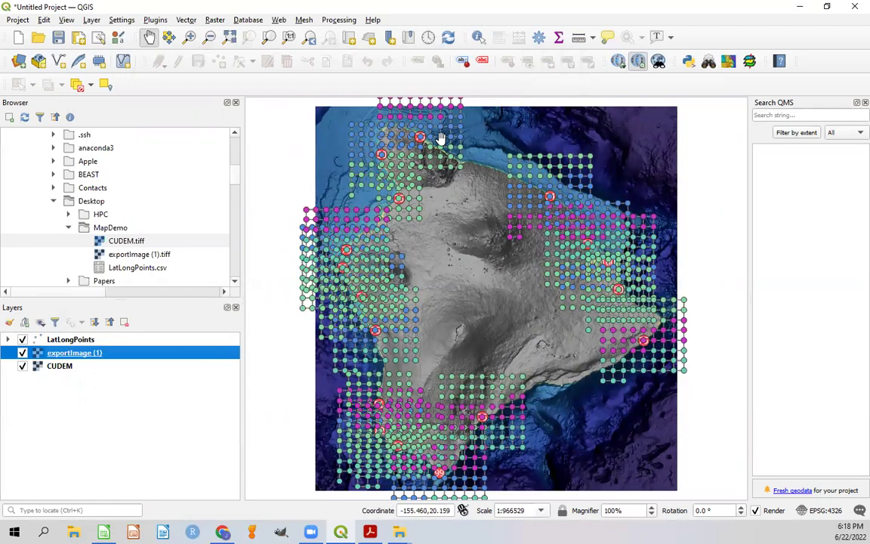
left_click(83, 341)
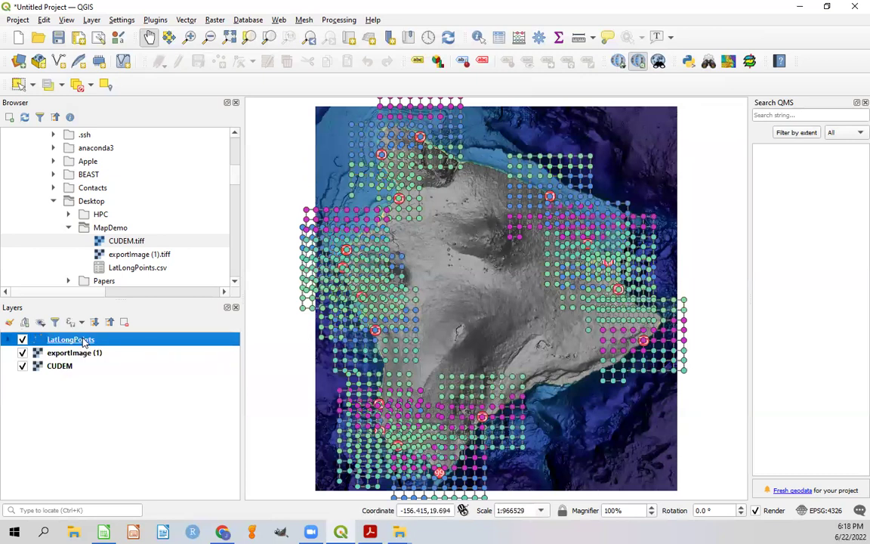
Open the displaced points' category settings and enlarge that window
double_click(84, 342)
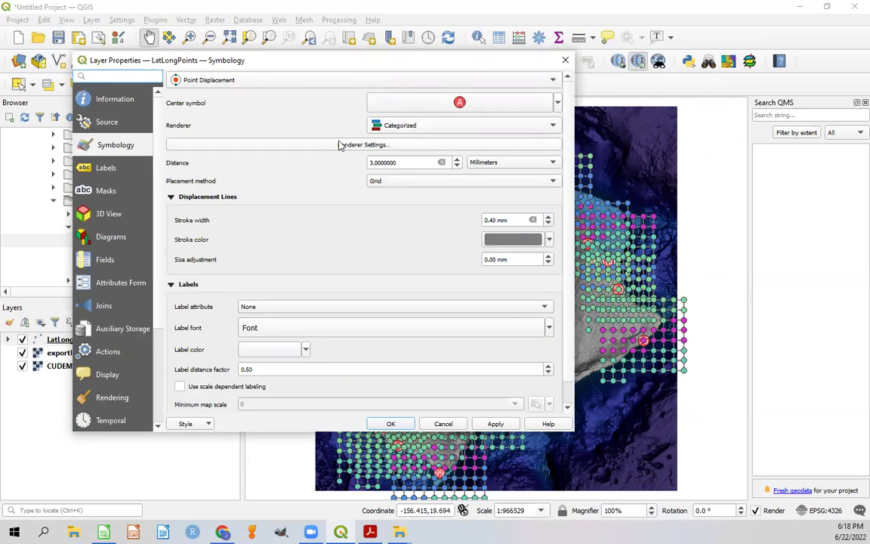
left_click(356, 145)
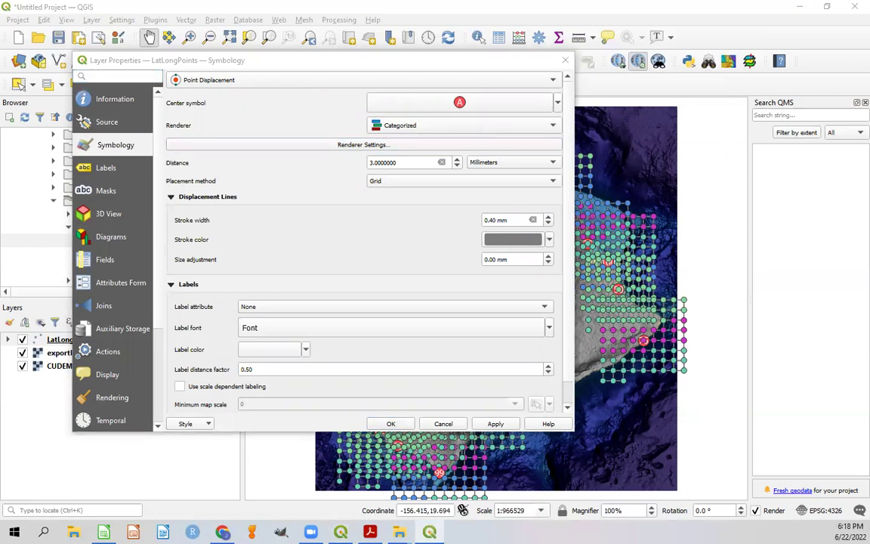
left_click_drag(431, 260, 544, 266)
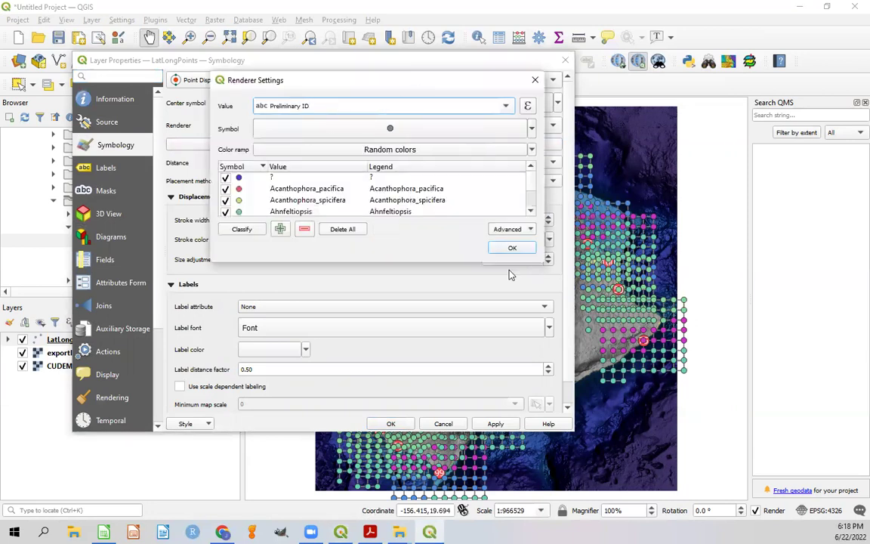
left_click_drag(490, 261, 490, 457)
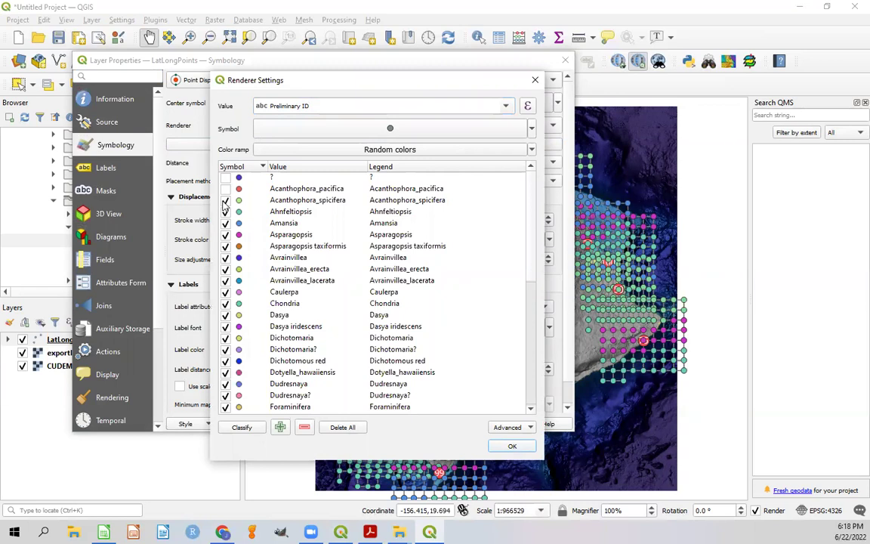
Uncheck the categories from Acanthophora_spicifera through Gibsmithia and Grateloupia
left_click(225, 201)
left_click(225, 258)
left_click(225, 269)
scroll(253, 257, "down", 1)
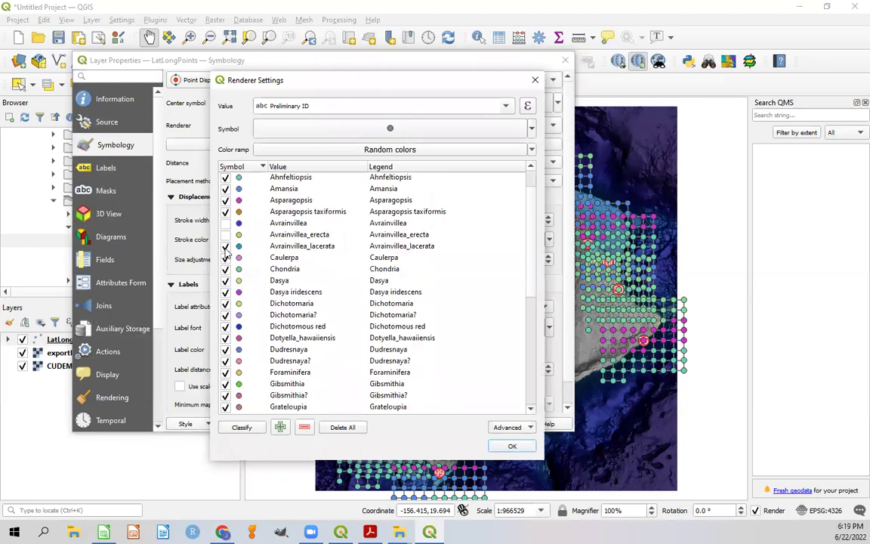
left_click(225, 270)
left_click(225, 326)
left_click(225, 338)
left_click(225, 348)
left_click(225, 360)
left_click(225, 372)
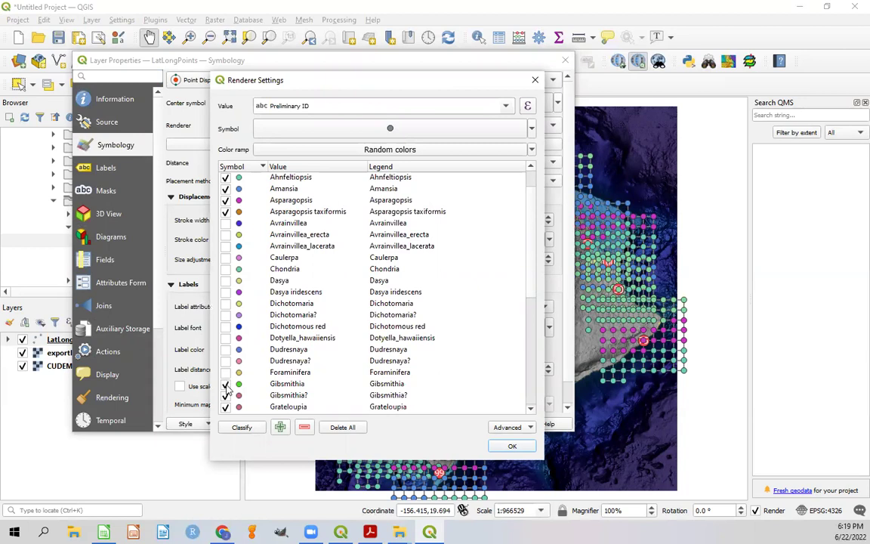
left_click(225, 384)
left_click(225, 395)
scroll(225, 363, "down", 4)
left_click(225, 269)
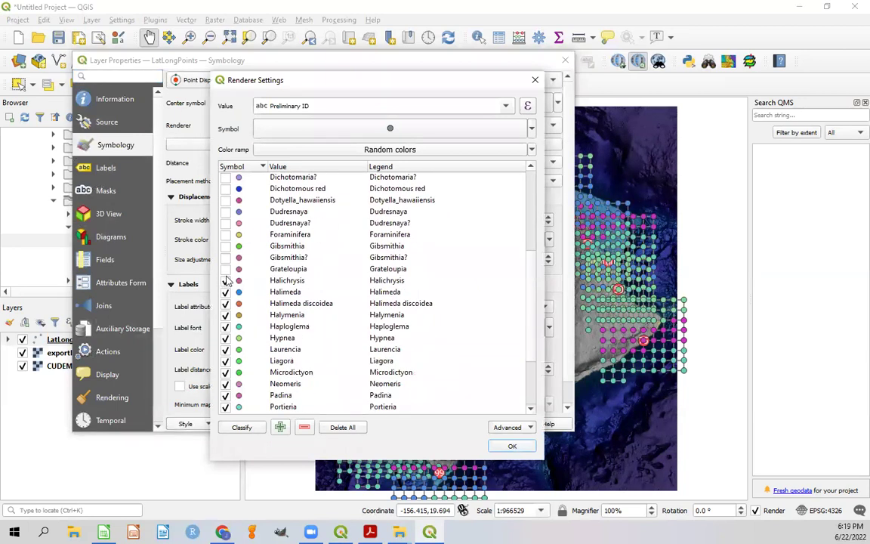
Uncheck Halichrysis, Halimeda, Halymenia, Haploglema, Hypnea, Laurencia and Liagora through Portieria
left_click(225, 280)
left_click(225, 292)
left_click(225, 314)
left_click(225, 326)
left_click(225, 338)
left_click(225, 349)
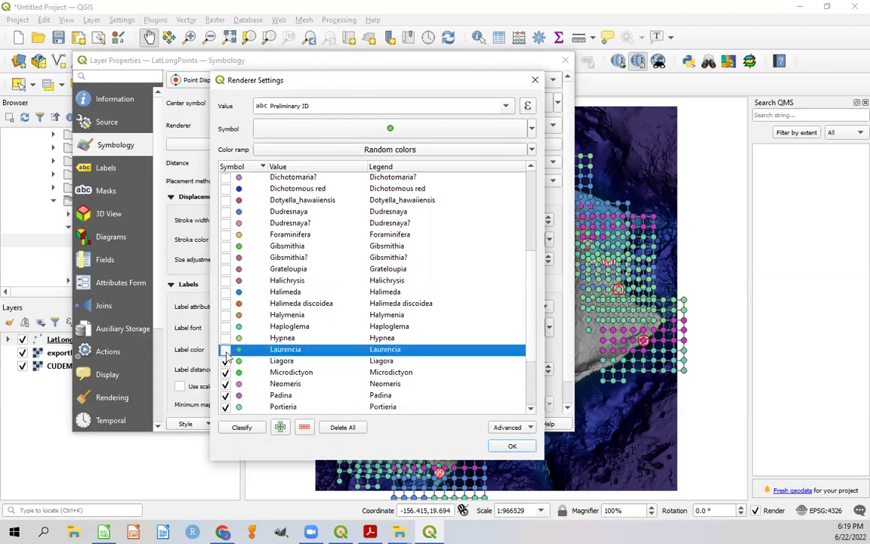
left_click(225, 360)
left_click(225, 371)
left_click(225, 384)
left_click(225, 395)
left_click(225, 407)
Uncheck Sargassum polyphyllum, Scinaia hormoides, Trichleocarpa?, Unknown red and all other values
scroll(254, 318, "down", 3)
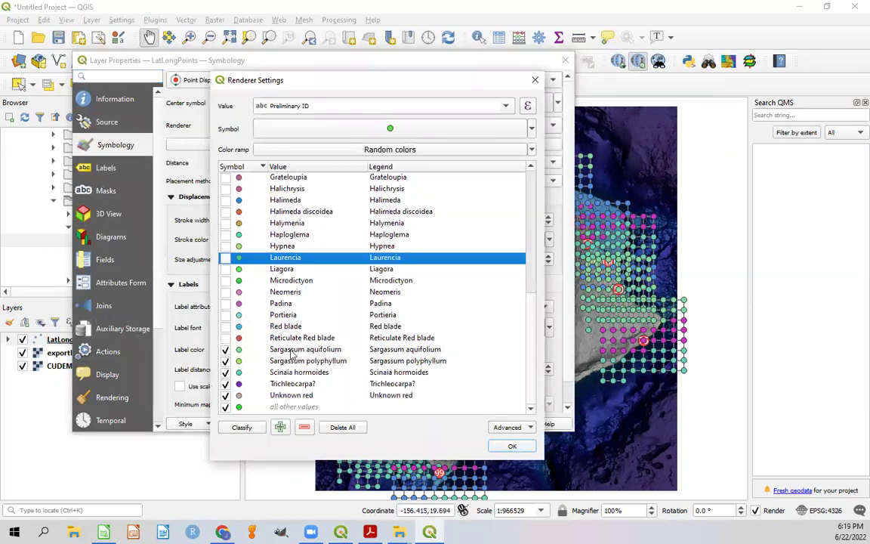
left_click(225, 360)
left_click(225, 371)
left_click(225, 384)
left_click(225, 395)
left_click(225, 406)
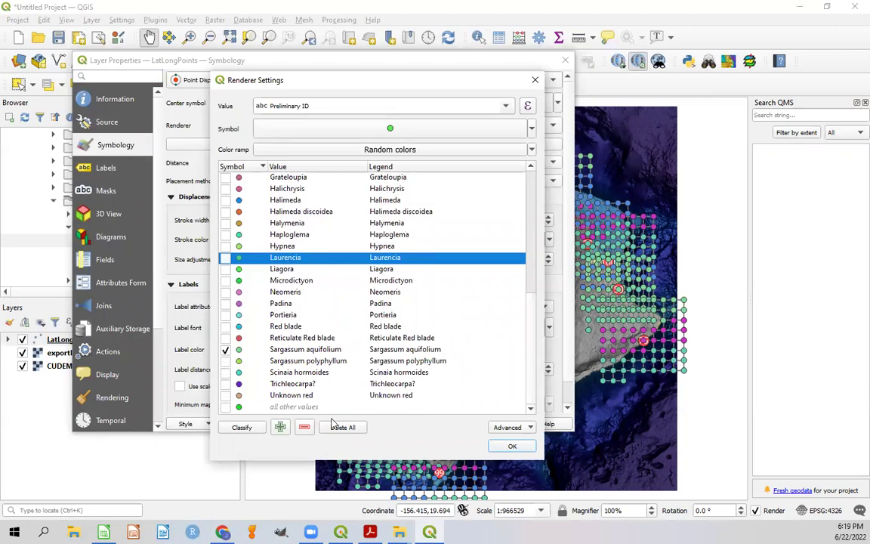
Confirm the category visibility choices and apply the filtered categories to the map
left_click(511, 445)
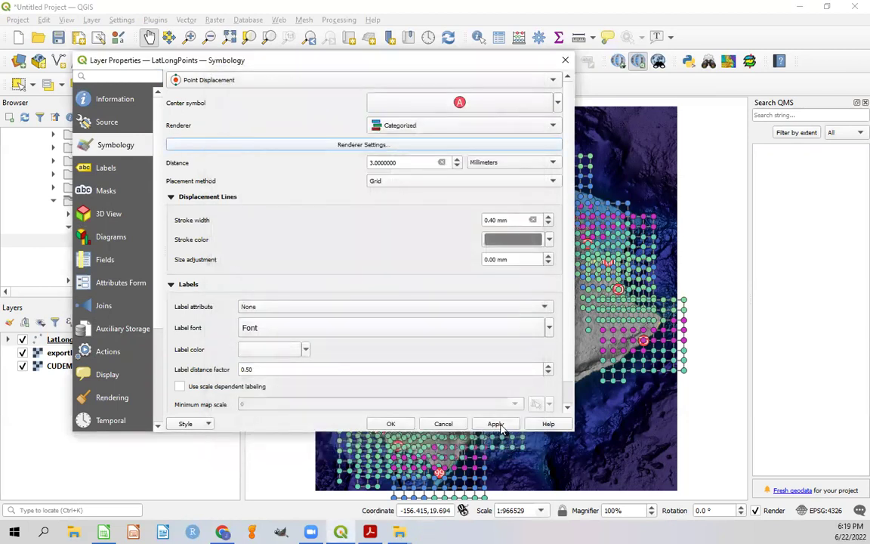
left_click(495, 424)
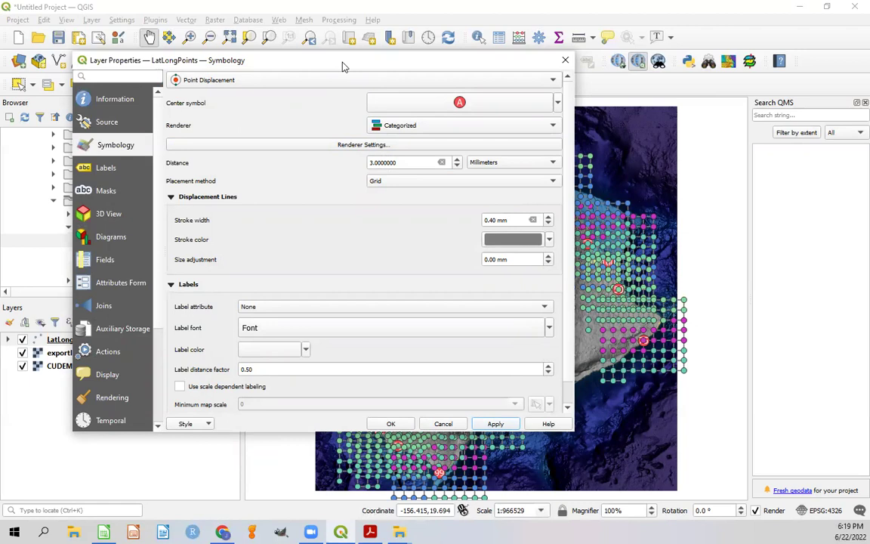
left_click_drag(342, 67, 287, 80)
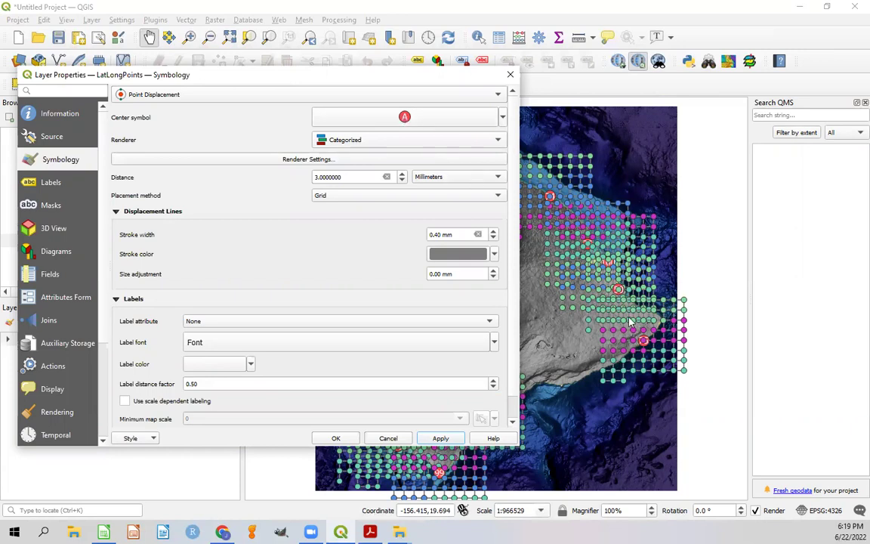
Set the Point Displacement centre symbol size to 0 and apply it
left_click(503, 117)
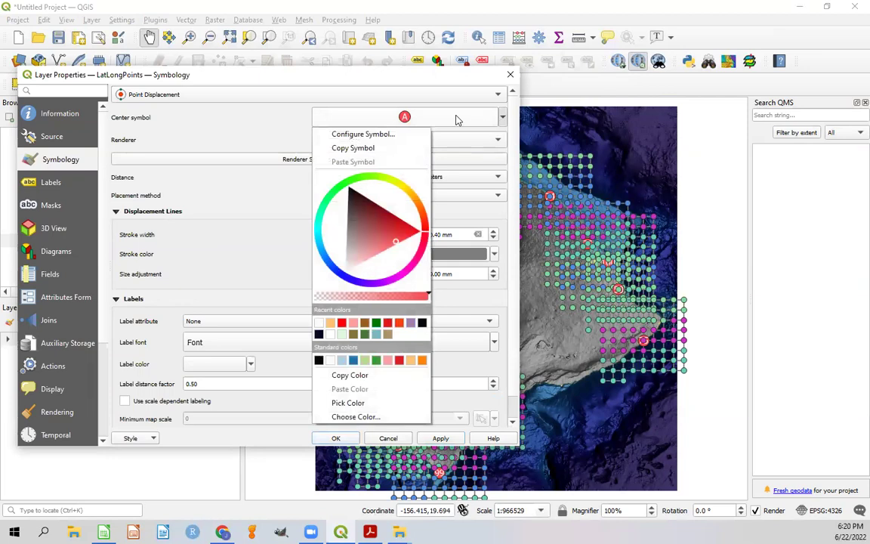
left_click(434, 118)
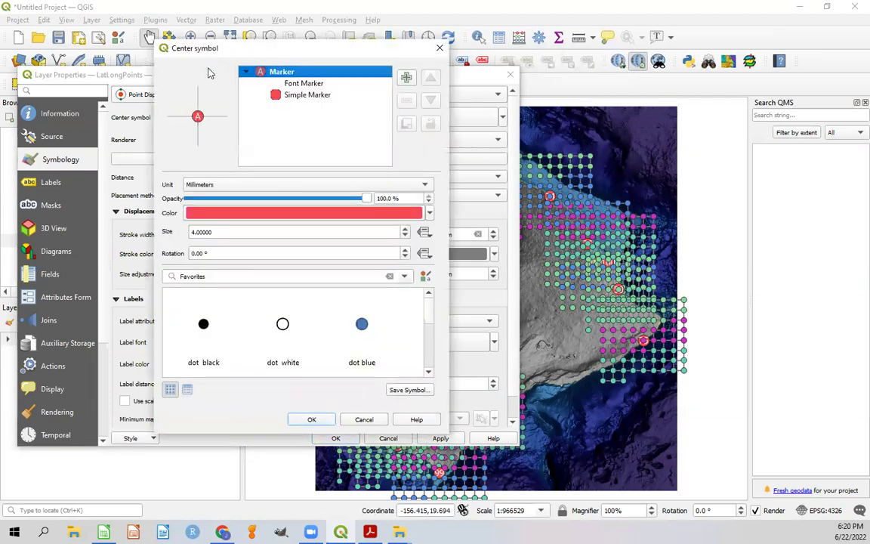
left_click_drag(242, 229, 175, 229)
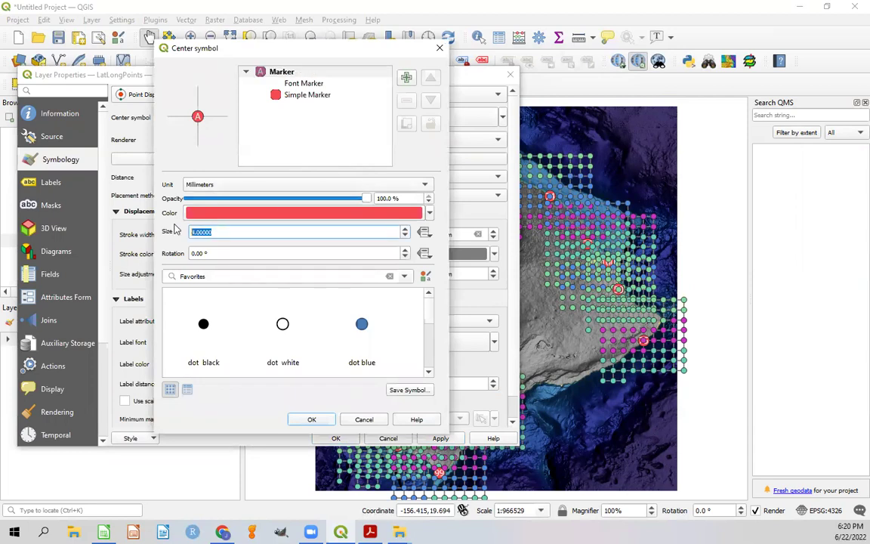
type("0")
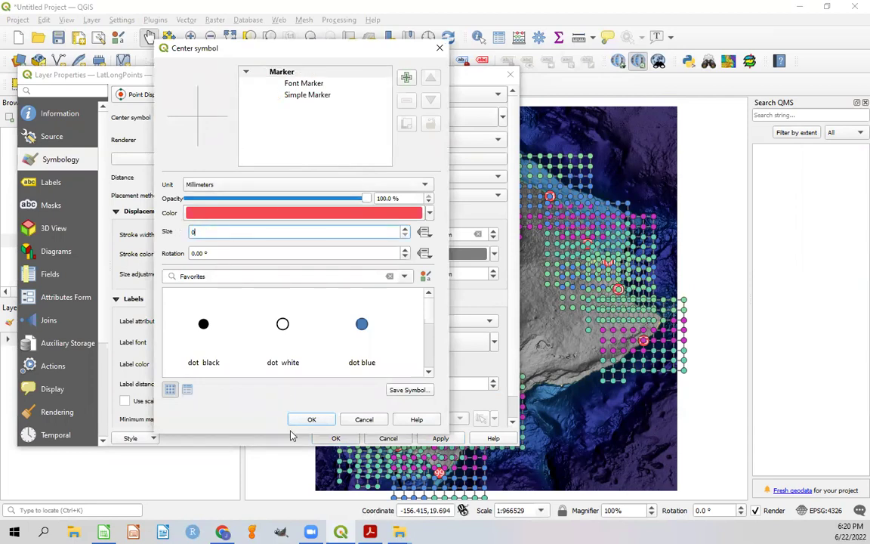
left_click(311, 419)
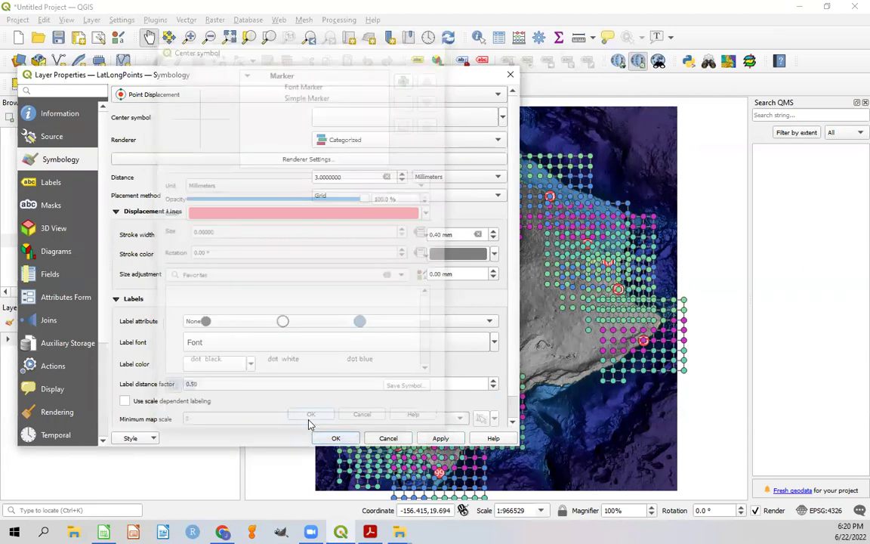
left_click(437, 438)
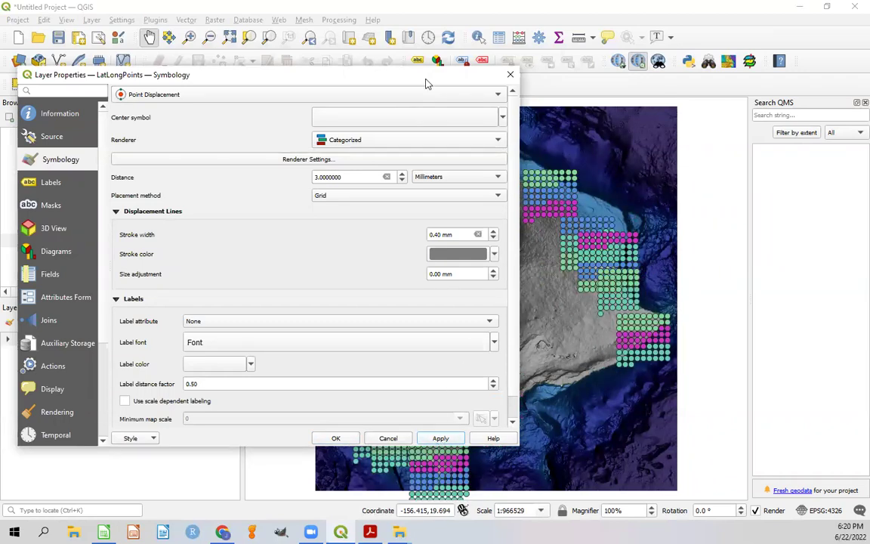
left_click_drag(427, 82, 375, 80)
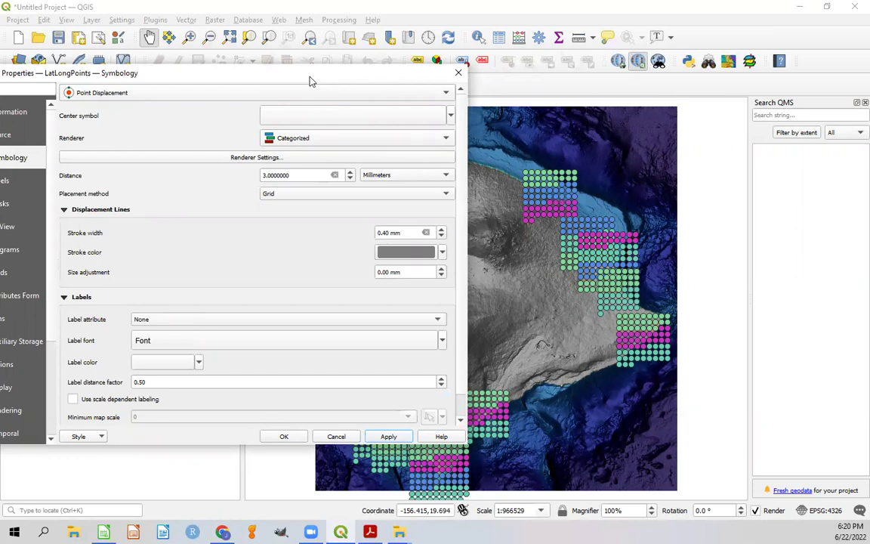
left_click_drag(309, 81, 289, 55)
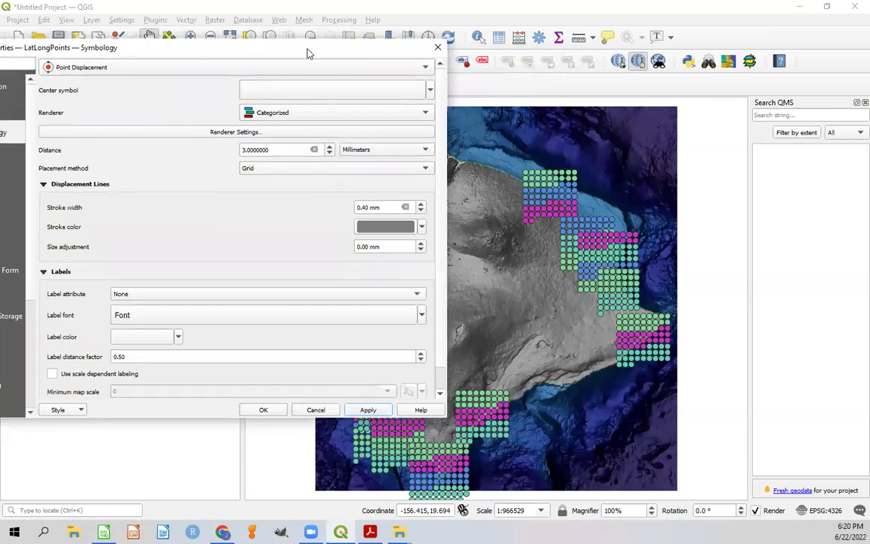
Lower the Point Displacement distance from 3 mm to 1 mm and apply
left_click_drag(319, 52, 513, 57)
scroll(361, 194, "down", 1)
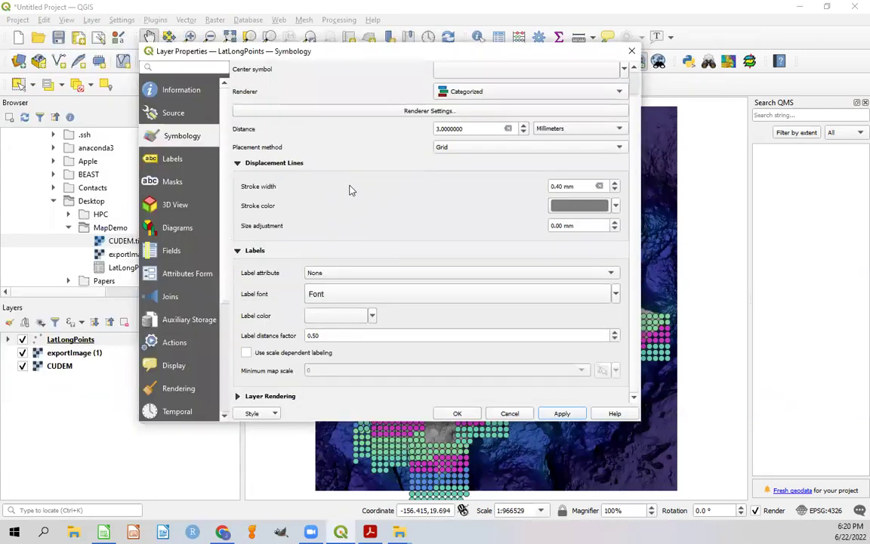
scroll(347, 124, "up", 1)
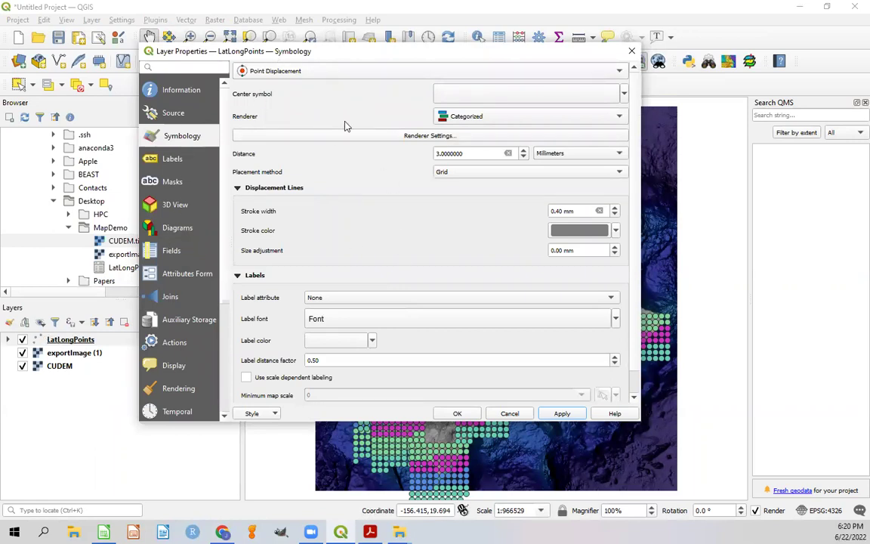
left_click(524, 157)
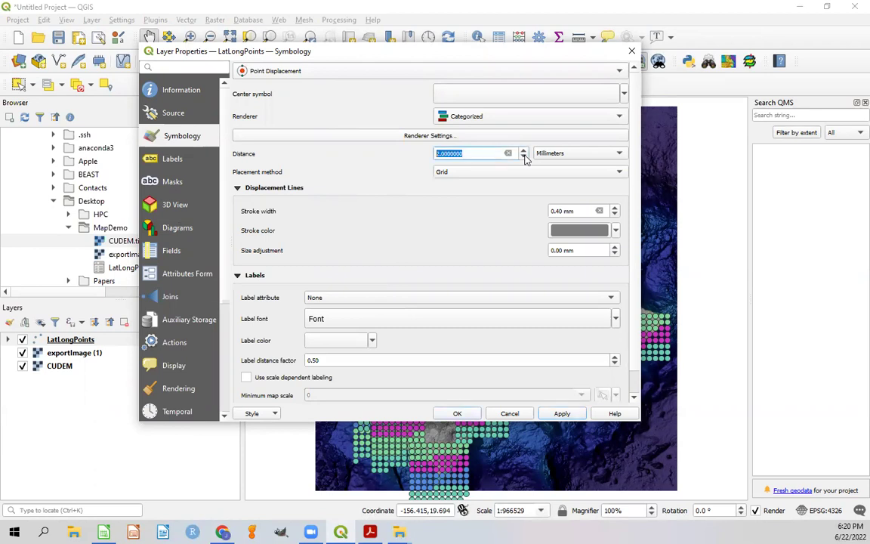
left_click(559, 413)
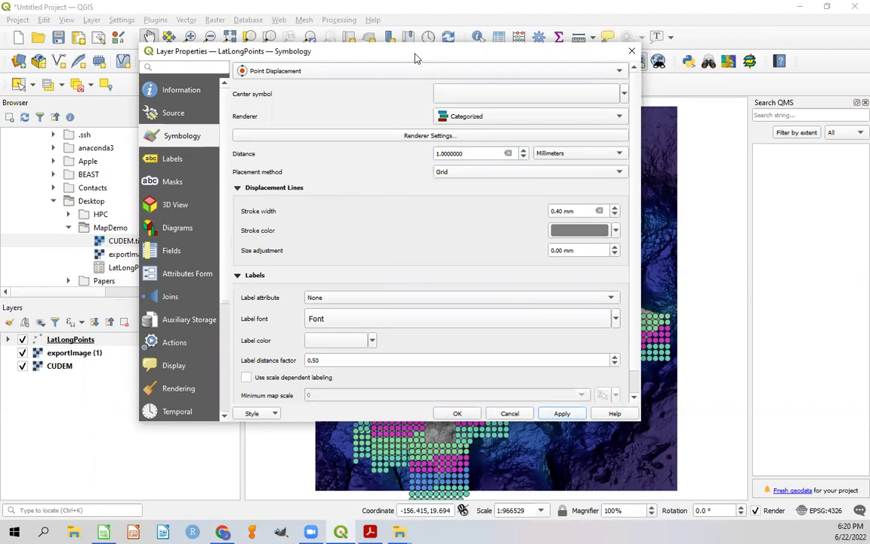
left_click_drag(425, 58, 309, 53)
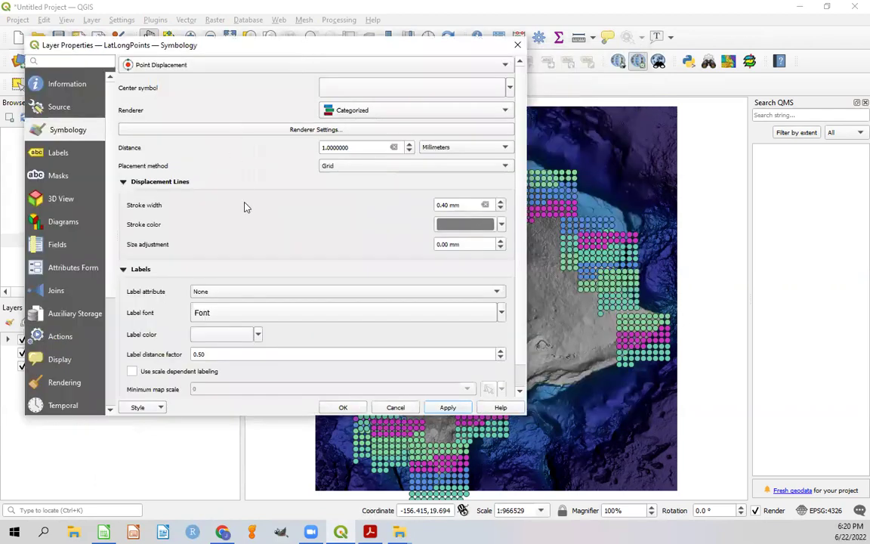
scroll(242, 223, "down", 1)
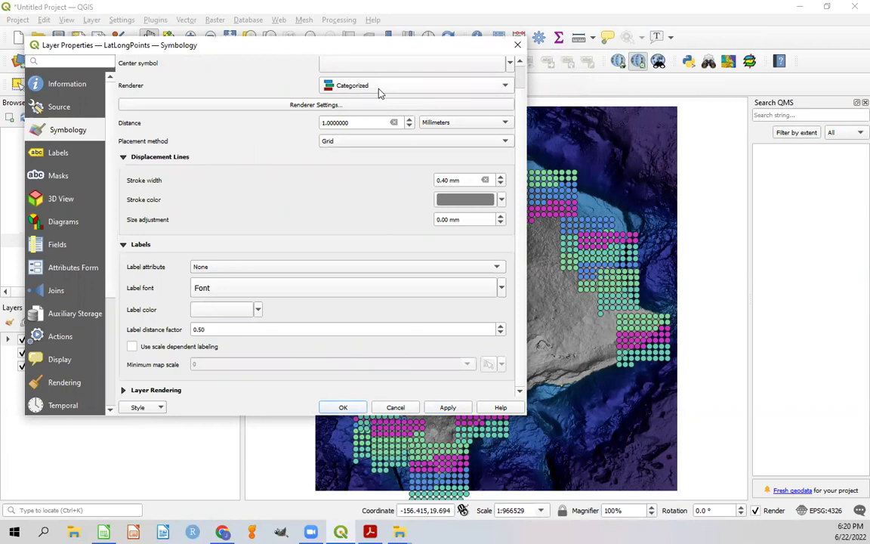
scroll(354, 257, "up", 1)
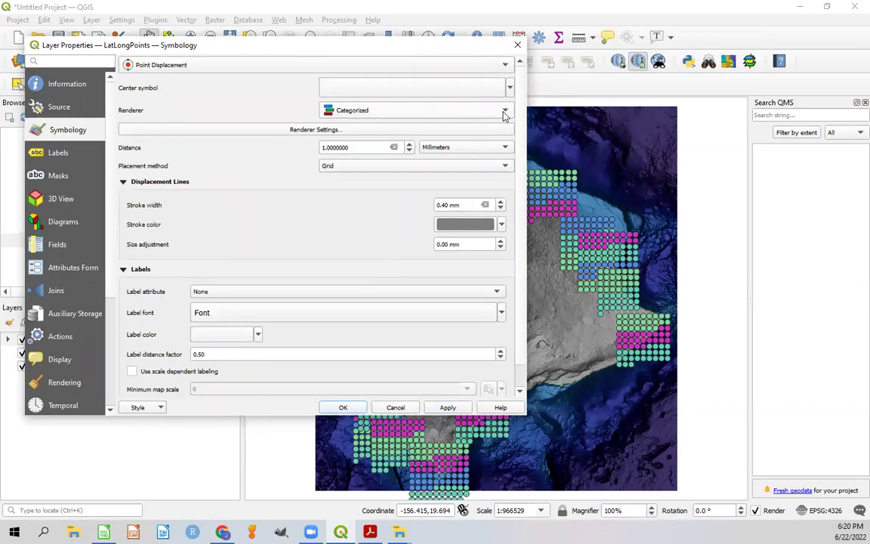
Colour the Asparagopsis category light pink #fb9a99 from the recent swatches
left_click(301, 130)
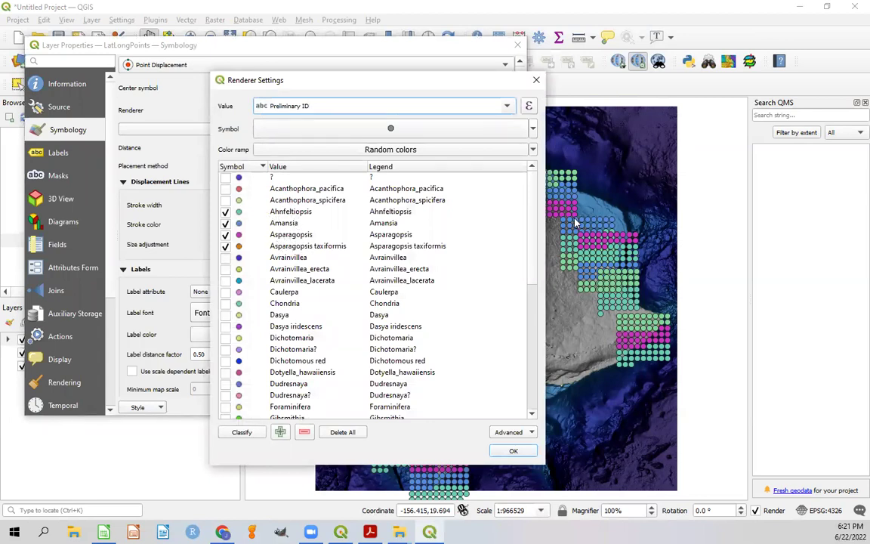
double_click(289, 236)
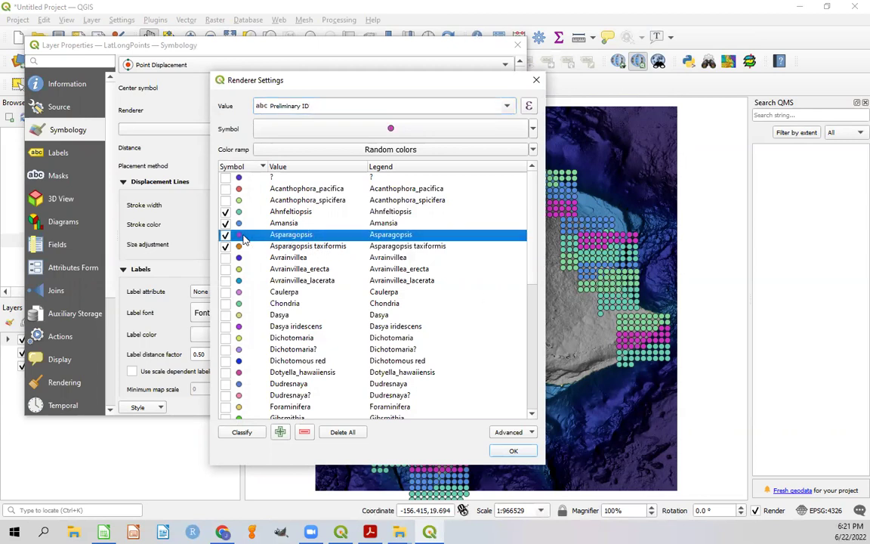
double_click(241, 234)
left_click(240, 216)
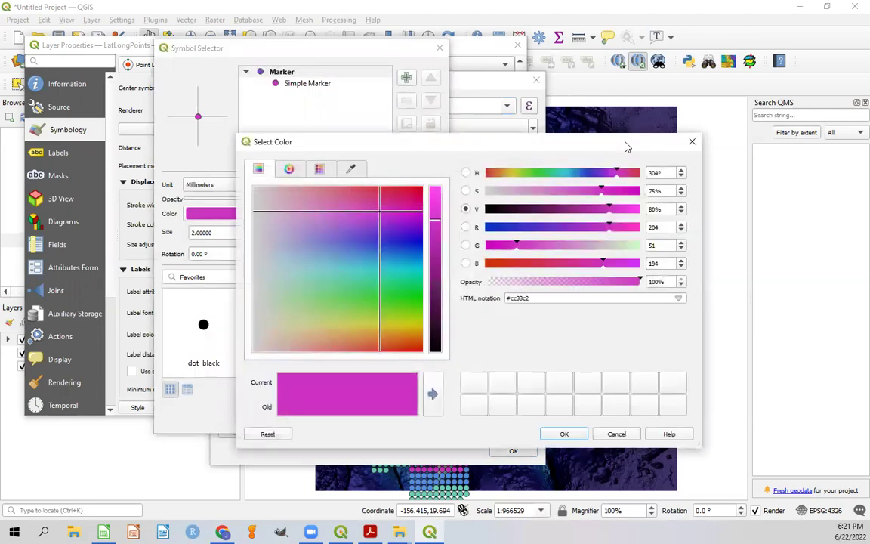
left_click(690, 141)
left_click(429, 215)
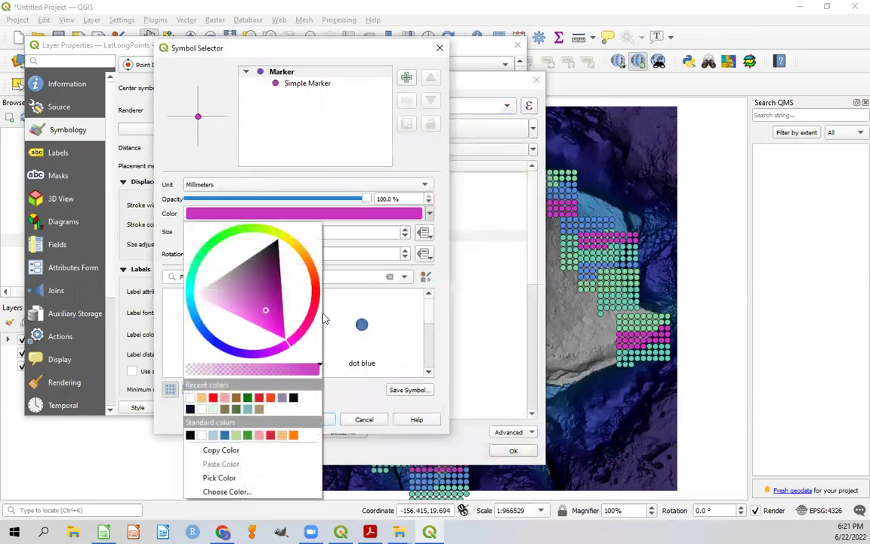
left_click(226, 398)
left_click(312, 420)
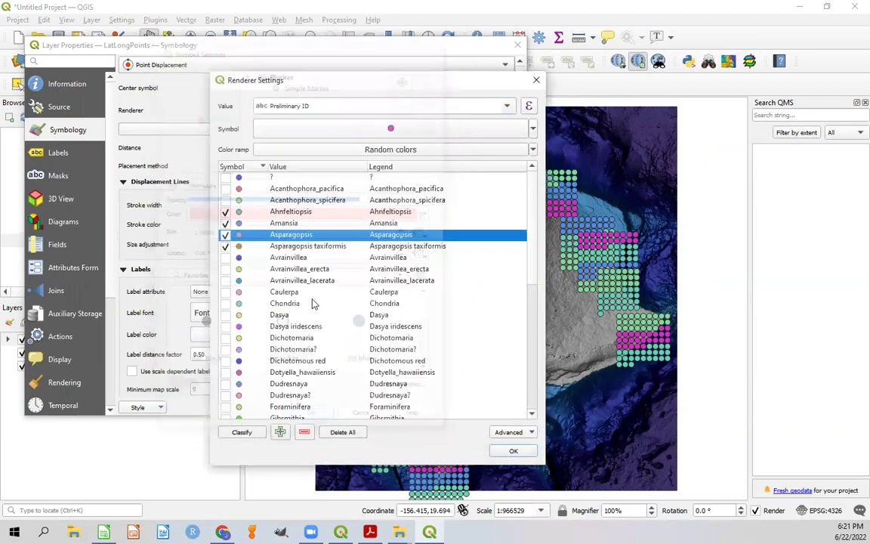
Give Asparagopsis taxiformis the same light pink and close the category settings
double_click(296, 247)
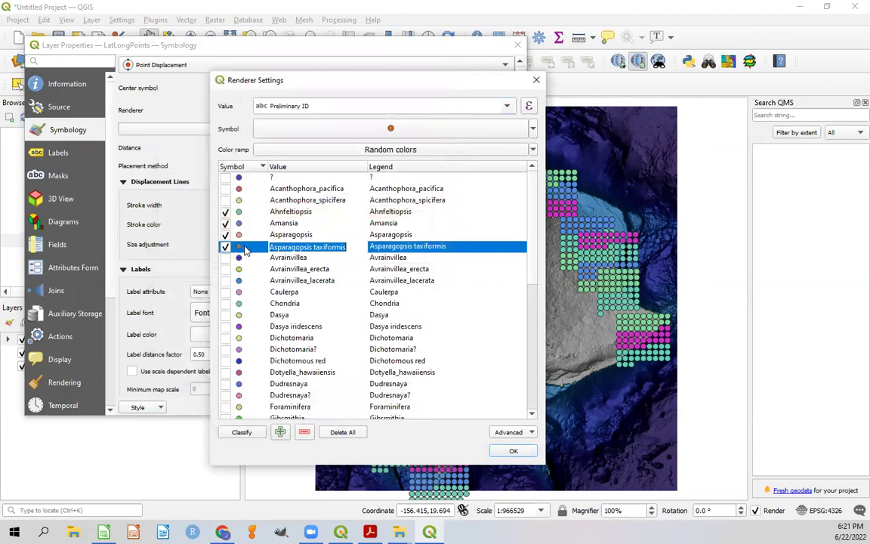
double_click(238, 247)
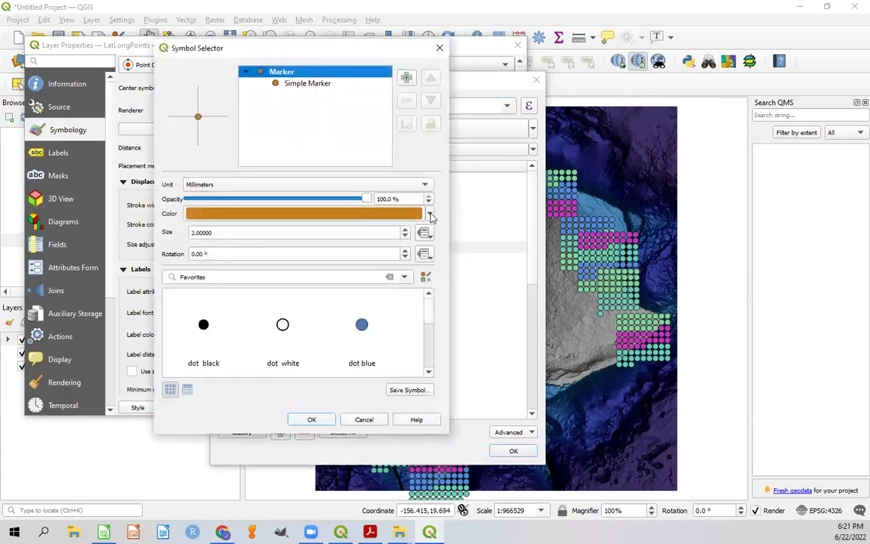
left_click(429, 214)
left_click(190, 398)
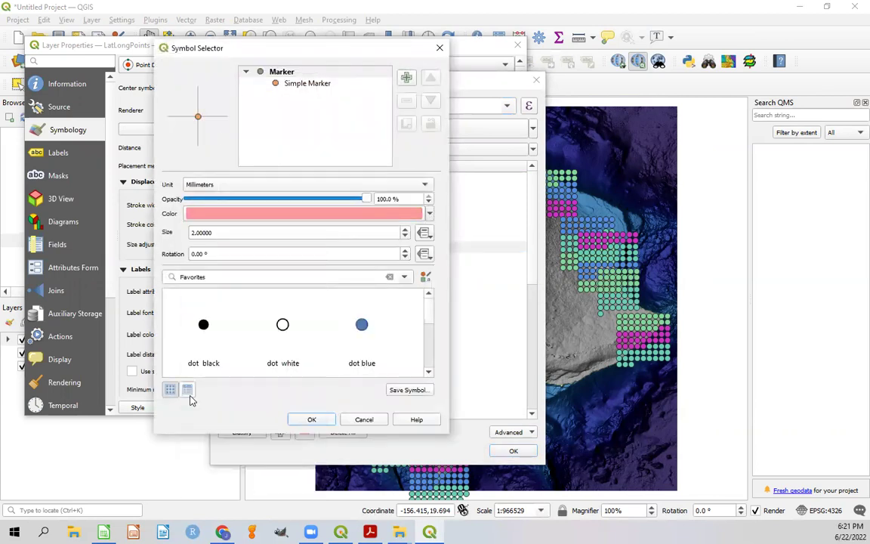
left_click(309, 419)
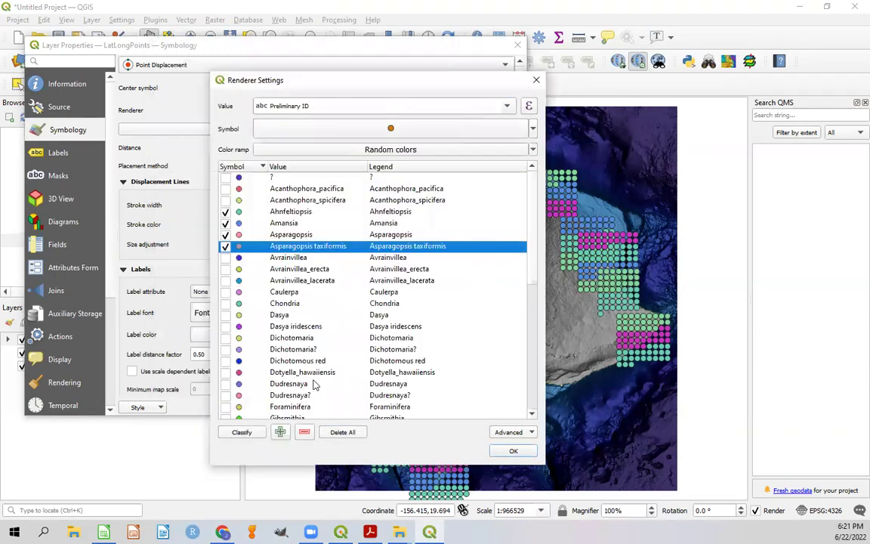
left_click(514, 450)
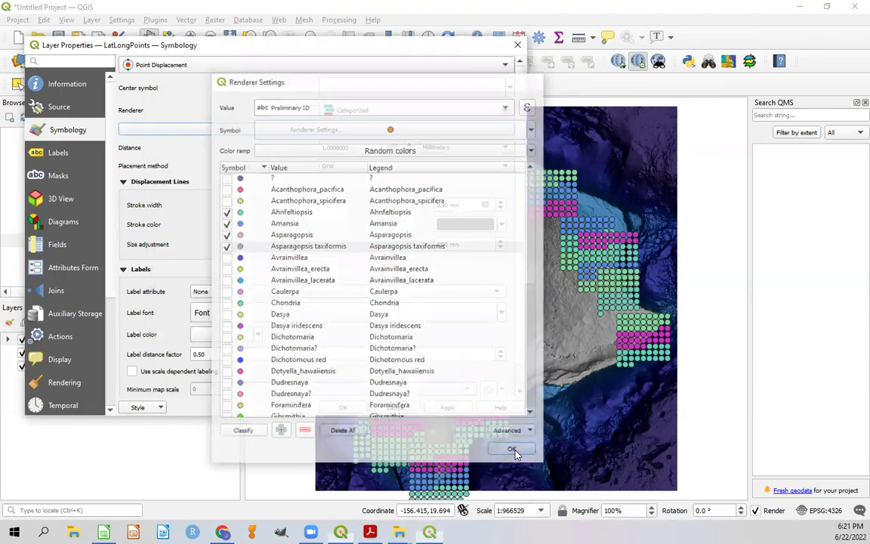
Apply the new Asparagopsis colours and close LatLongPoints properties with OK
left_click(448, 408)
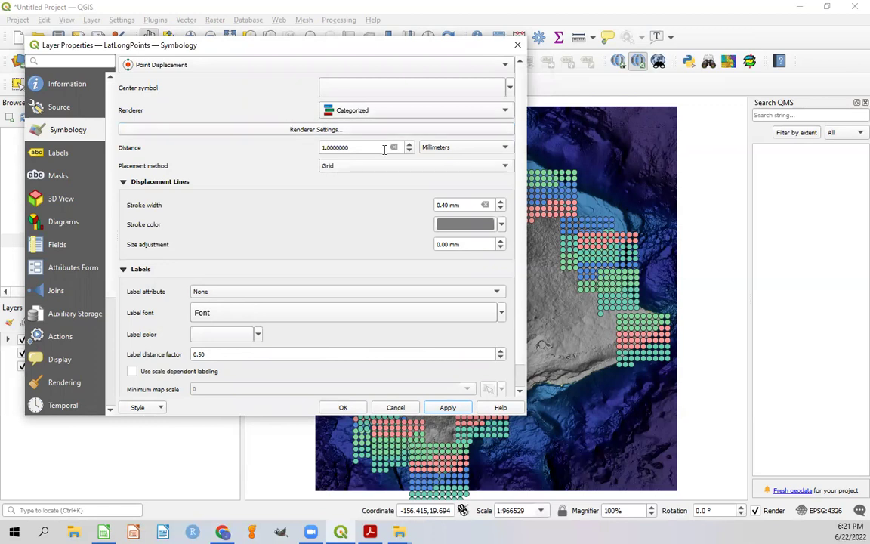
left_click_drag(355, 48, 608, 108)
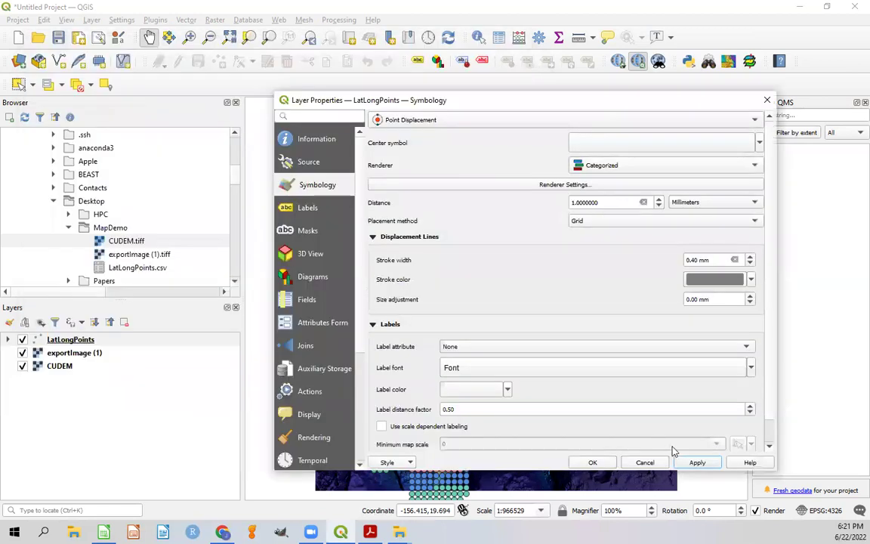
left_click(601, 464)
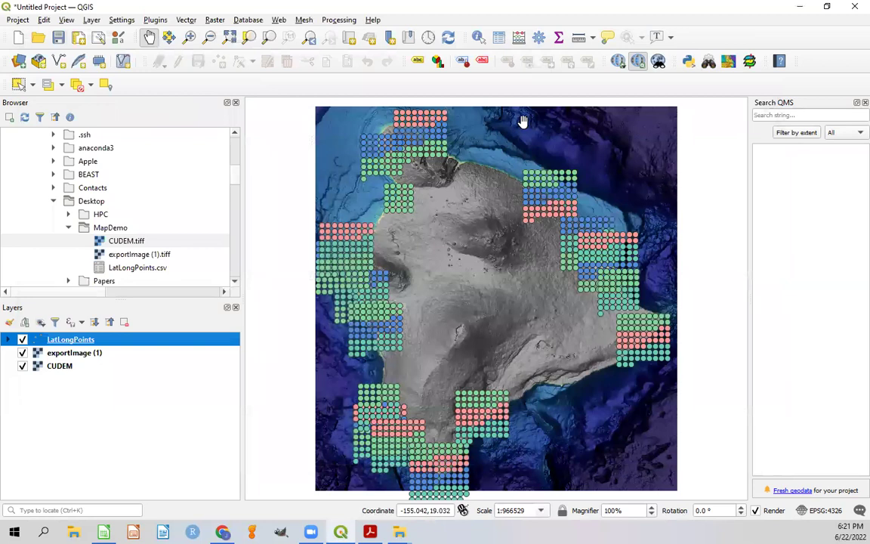